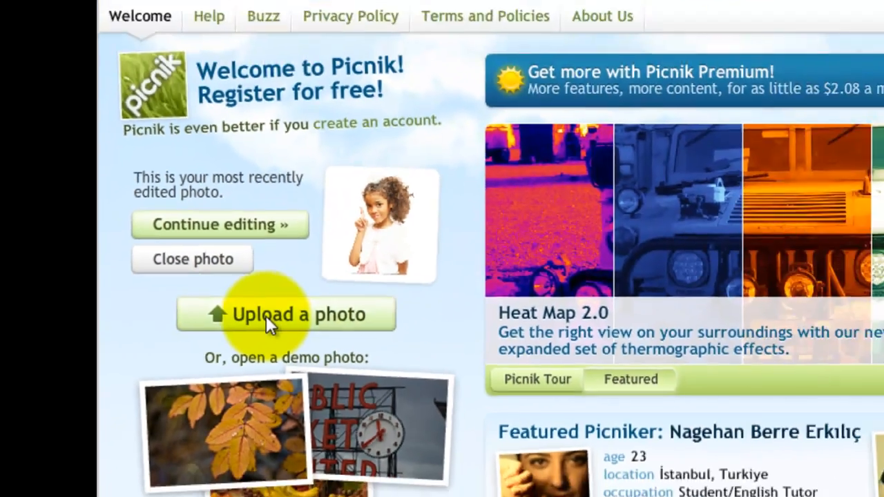
Upload chance3 (2).png from the Training folder and discard the changes to the previously edited Capture photo.
{"action": "left_click", "coordinate": [356, 282]}
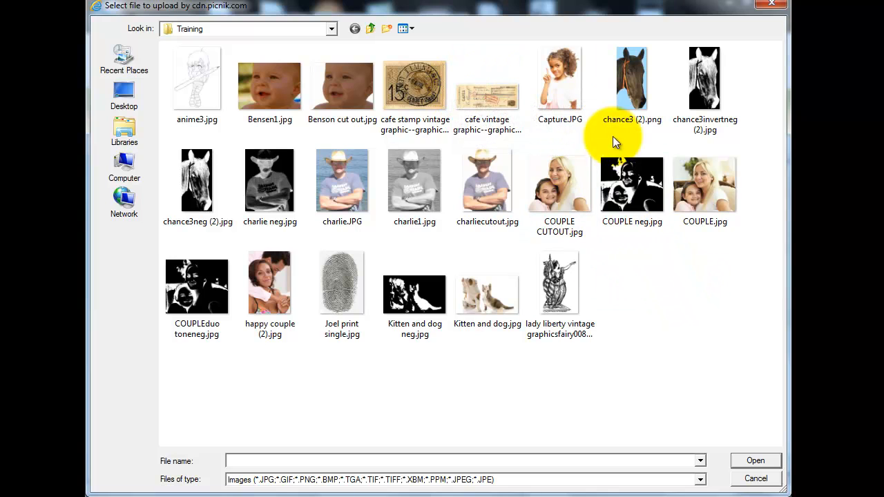
{"action": "double_click", "coordinate": [635, 74]}
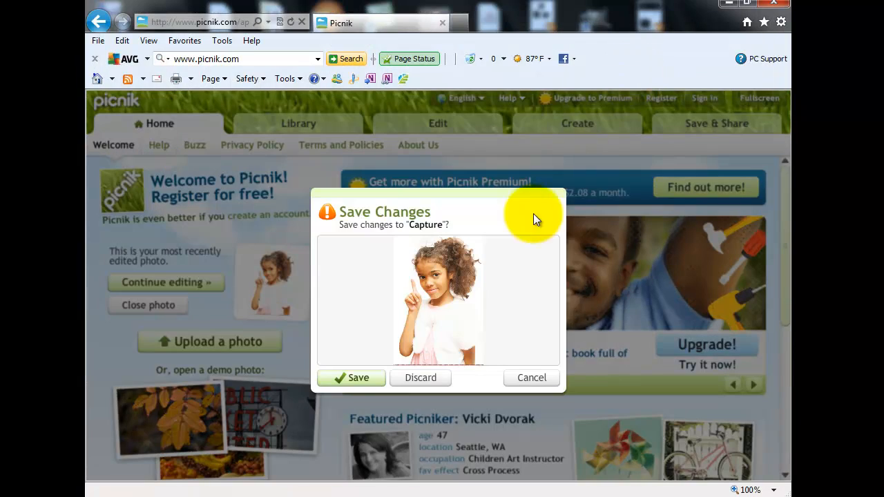
{"action": "left_click", "coordinate": [422, 381]}
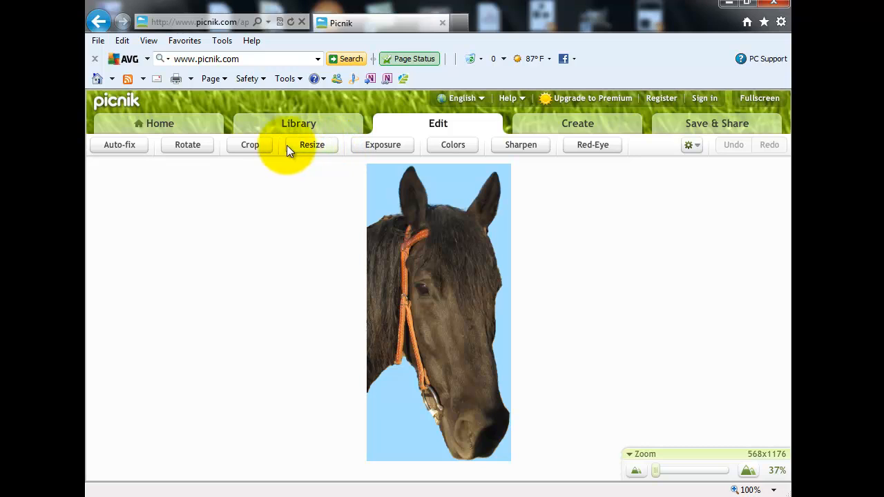
{"action": "left_click", "coordinate": [249, 145]}
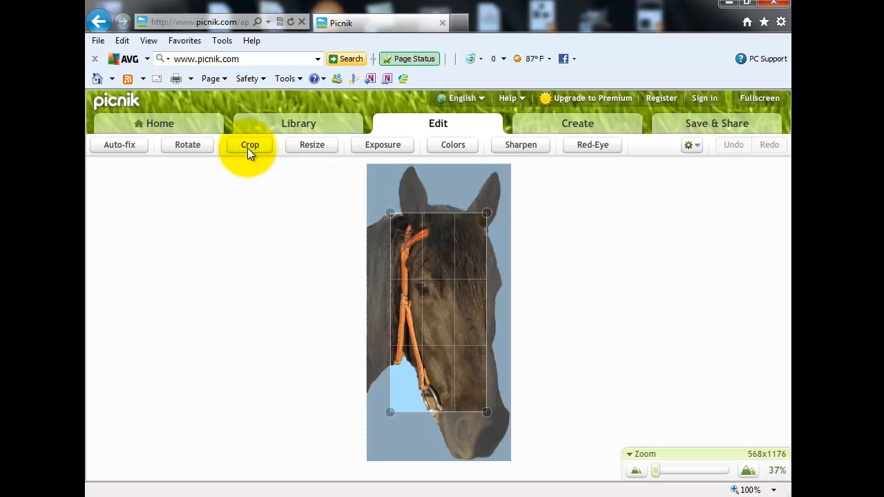
{"action": "mouse_move", "coordinate": [452, 272]}
{"action": "left_mouse_down"}
{"action": "mouse_move", "coordinate": [472, 239]}
{"action": "mouse_move", "coordinate": [463, 233]}
{"action": "mouse_move", "coordinate": [452, 235]}
{"action": "mouse_move", "coordinate": [456, 309]}
{"action": "mouse_move", "coordinate": [470, 310]}
{"action": "mouse_move", "coordinate": [468, 266]}
{"action": "mouse_move", "coordinate": [454, 266]}
{"action": "left_mouse_up"}
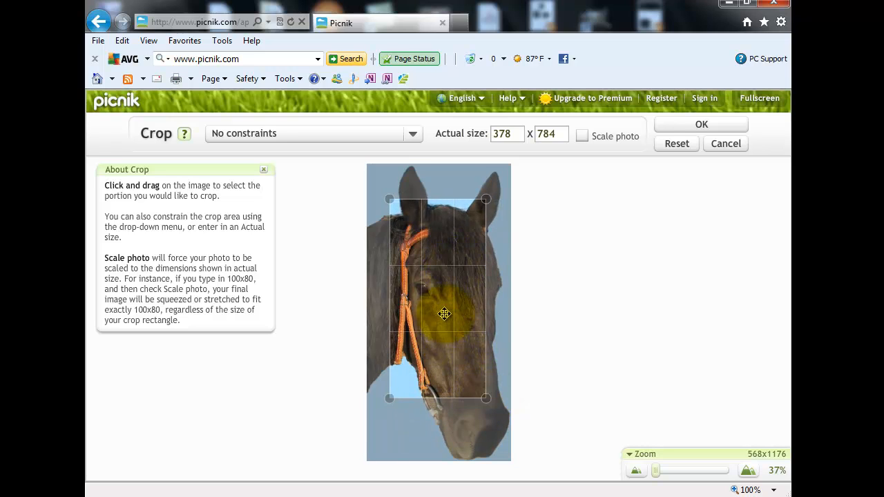
{"action": "left_click_drag", "start_coordinate": [444, 311], "coordinate": [449, 289]}
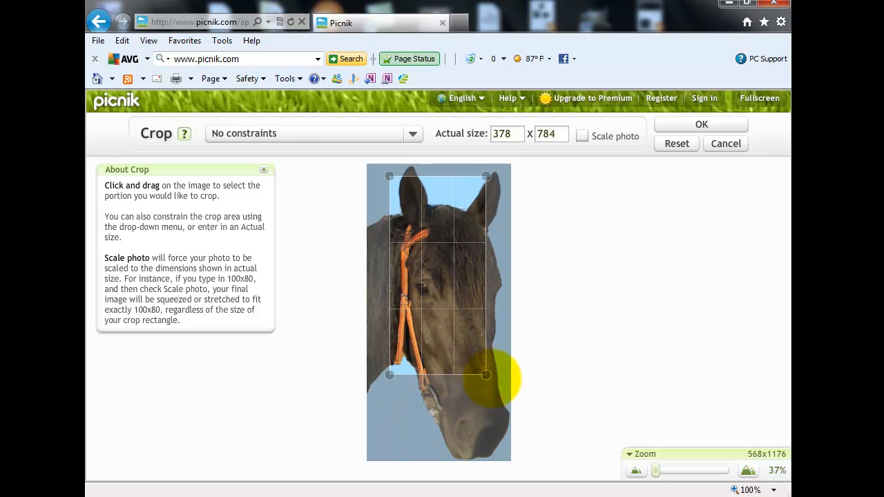
{"action": "left_click_drag", "start_coordinate": [486, 375], "coordinate": [502, 446]}
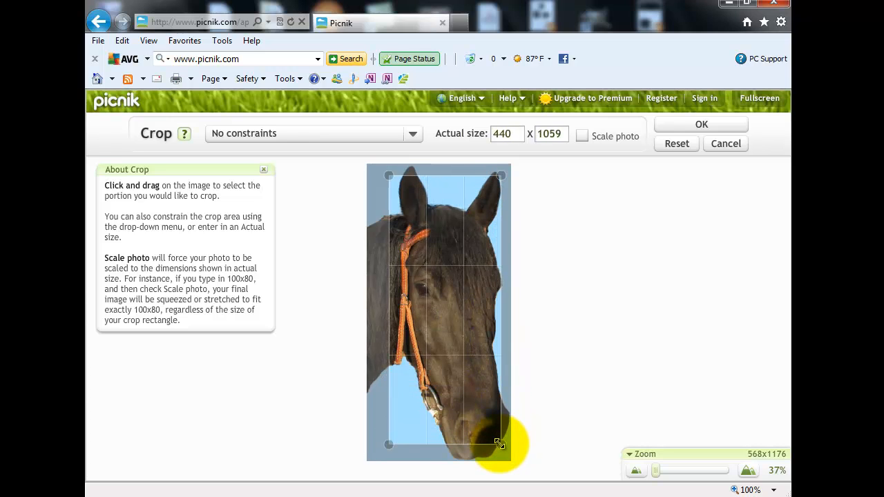
{"action": "left_click", "coordinate": [725, 145]}
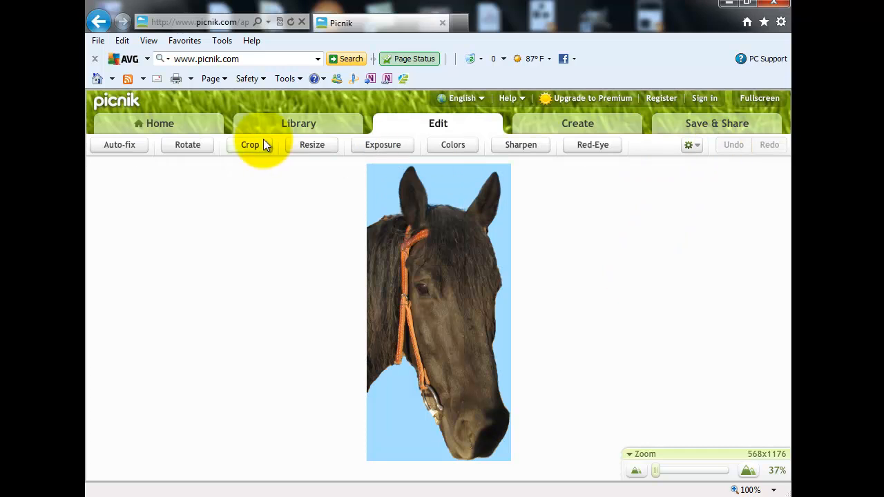
Open the creative tools and preview the Snowflake Frame among the seasonal Winter Wonderland effects.
{"action": "left_click", "coordinate": [580, 126]}
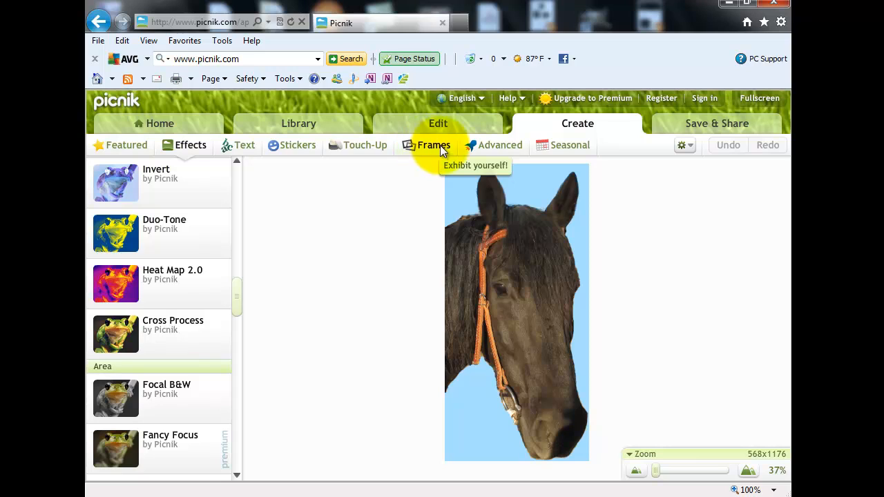
{"action": "left_click", "coordinate": [559, 145]}
{"action": "mouse_move", "coordinate": [194, 313]}
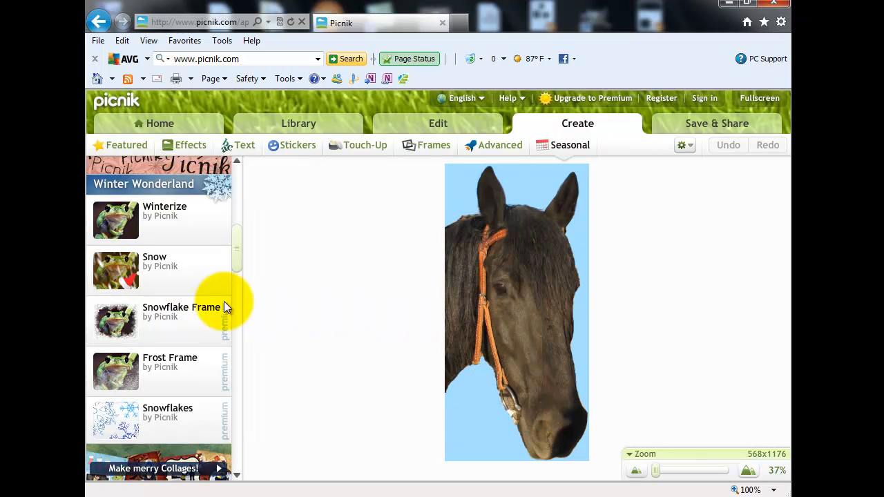
{"action": "mouse_move", "coordinate": [230, 319]}
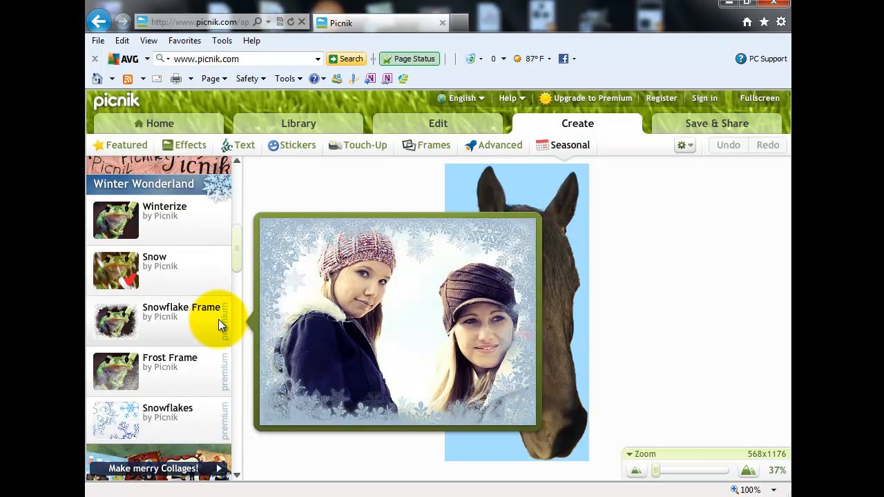
{"action": "mouse_move", "coordinate": [222, 365]}
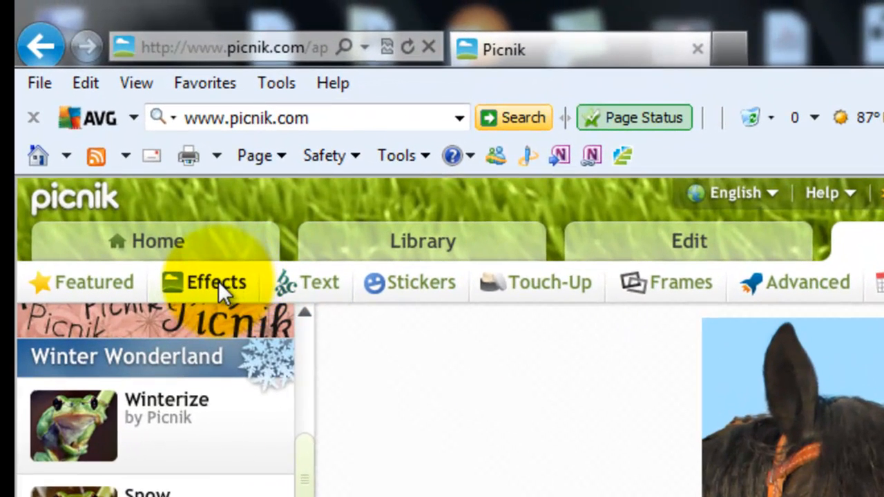
Try the basic Black and White effect on the horse photo and undo it.
{"action": "left_click", "coordinate": [218, 281]}
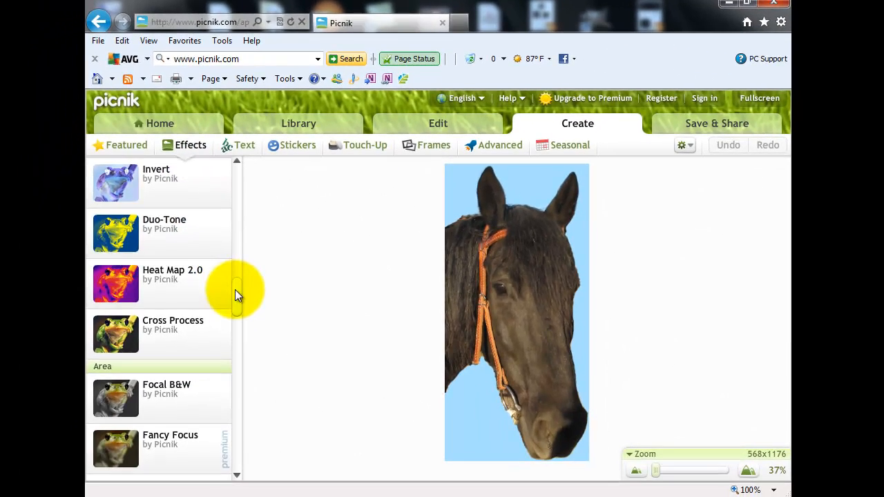
{"action": "left_click_drag", "start_coordinate": [235, 290], "coordinate": [242, 160]}
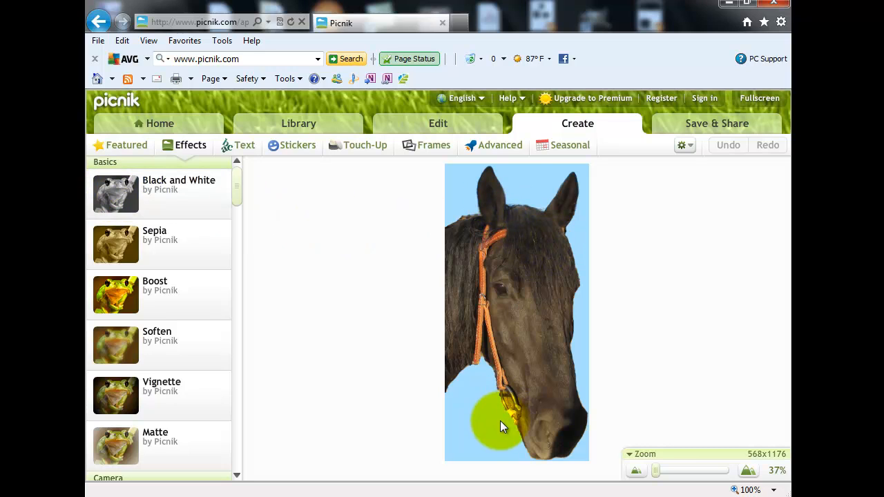
{"action": "left_click", "coordinate": [120, 200]}
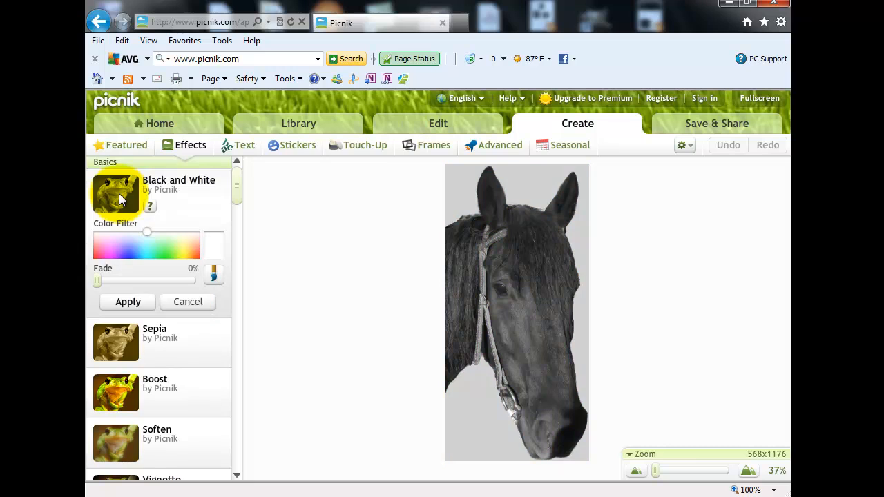
{"action": "left_click", "coordinate": [117, 302]}
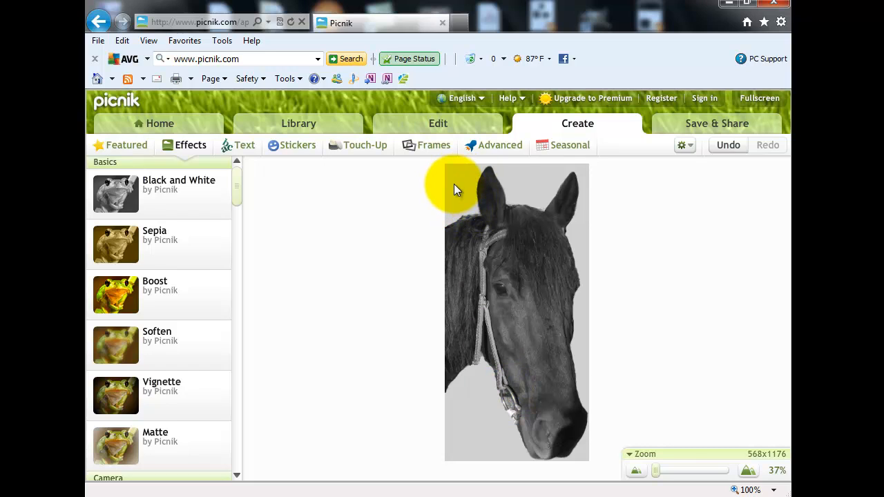
{"action": "left_click", "coordinate": [726, 147]}
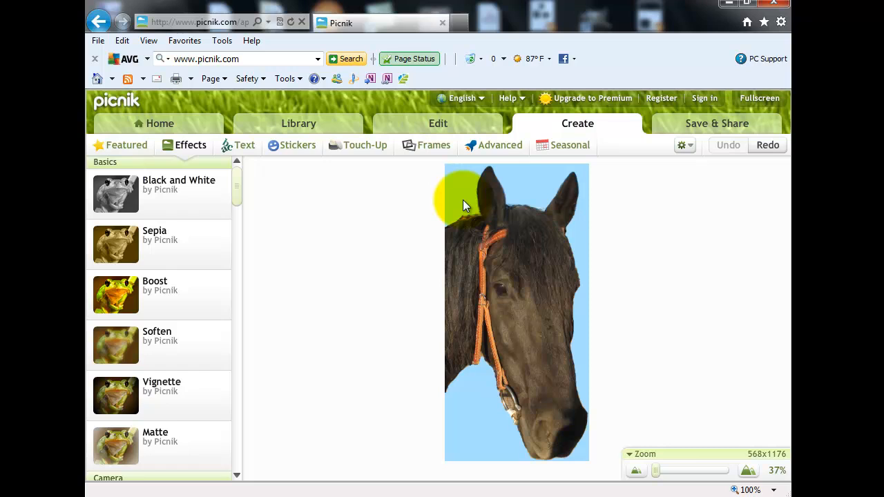
Apply the Black and White effect to the horse photo with the default color filter and 0% fade.
{"action": "left_click", "coordinate": [124, 199]}
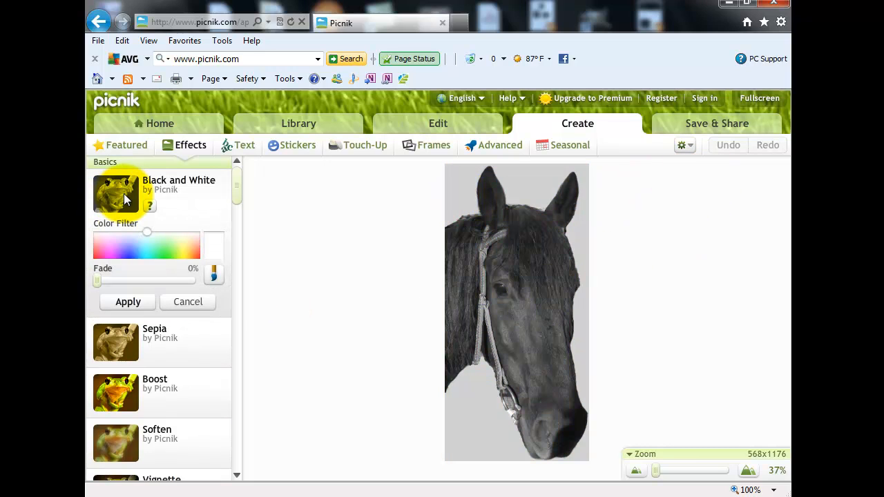
{"action": "left_click", "coordinate": [118, 306]}
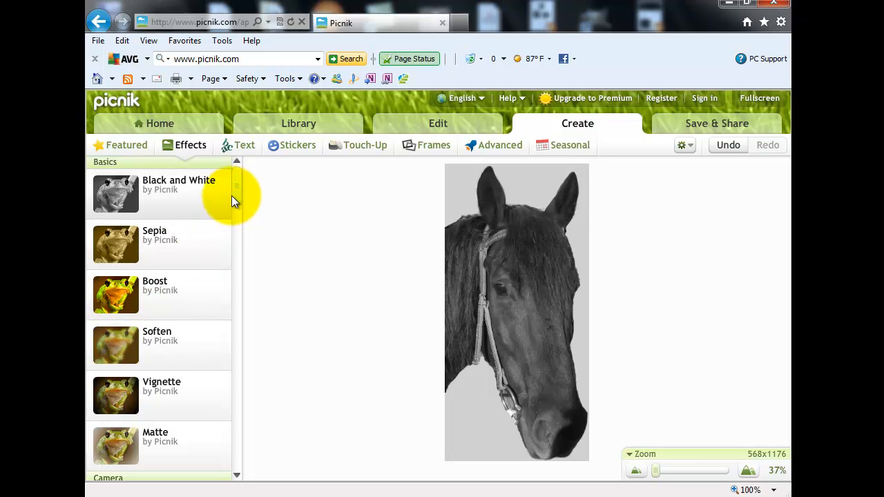
{"action": "left_click_drag", "start_coordinate": [233, 197], "coordinate": [234, 269]}
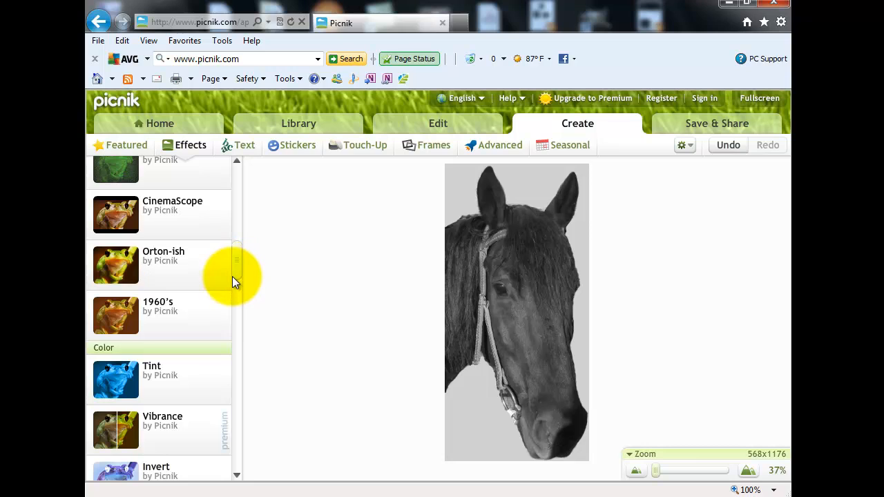
{"action": "left_click_drag", "start_coordinate": [235, 273], "coordinate": [235, 302]}
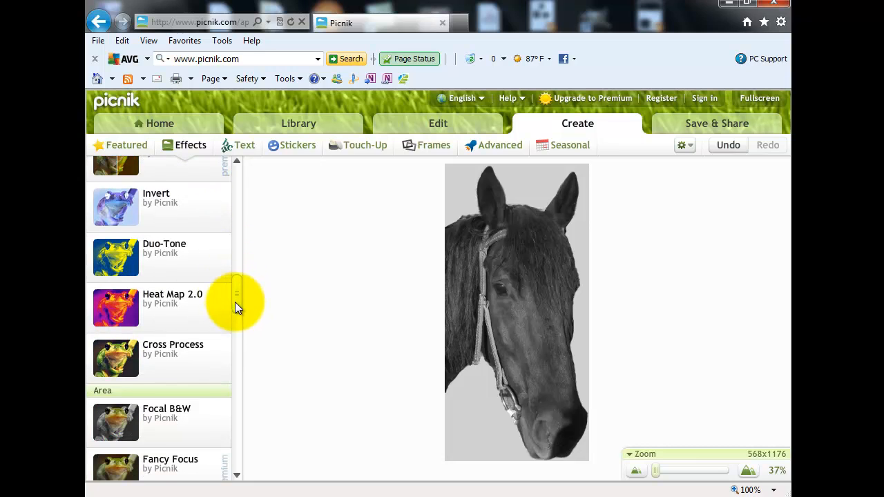
{"action": "left_click", "coordinate": [120, 207]}
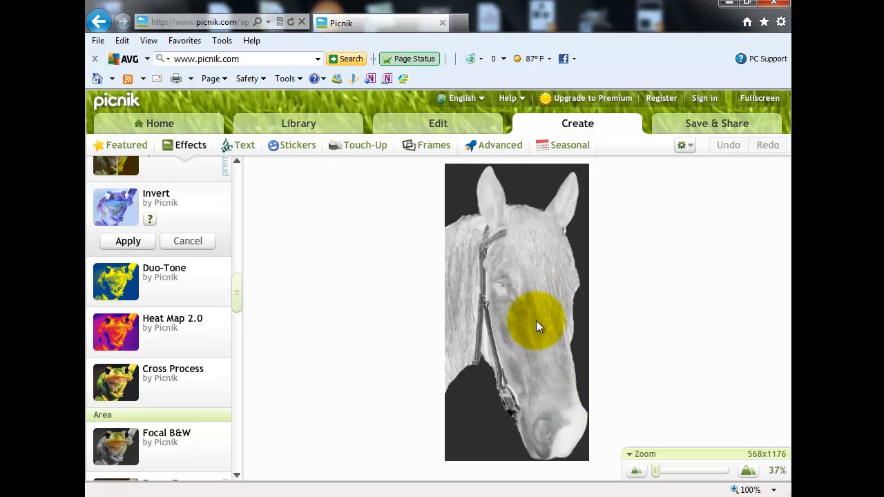
{"action": "left_click", "coordinate": [188, 242]}
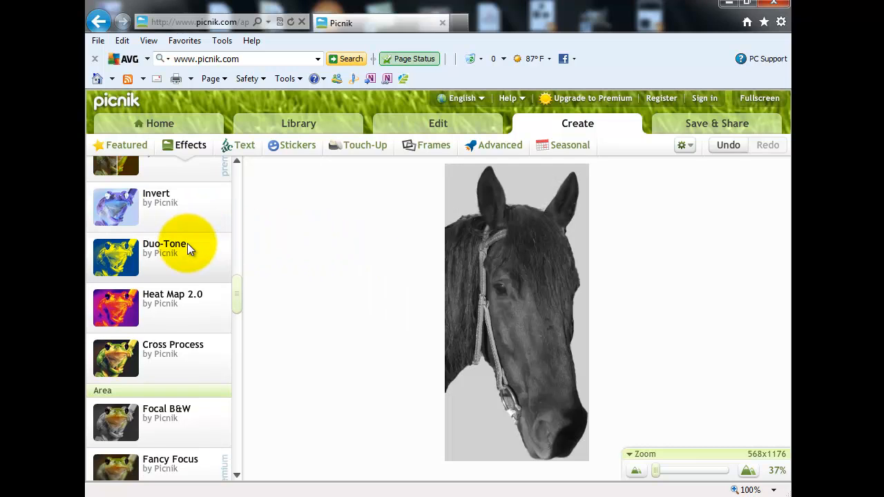
Add the Duo-Tone effect with black (000000) as the first color and white as the second color.
{"action": "left_click", "coordinate": [121, 260]}
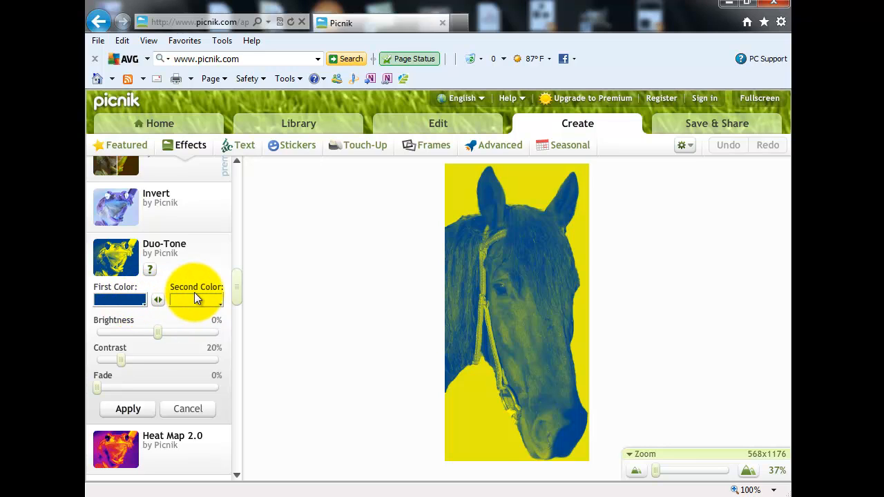
{"action": "left_click", "coordinate": [146, 305]}
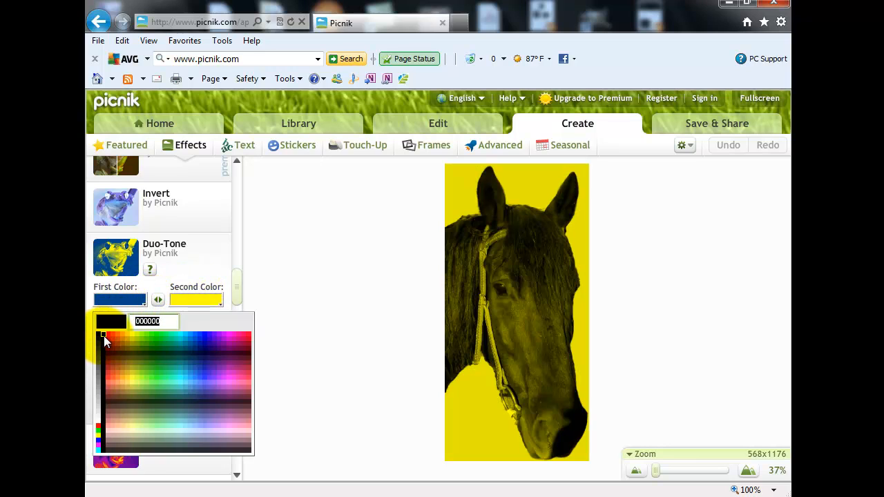
{"action": "left_click", "coordinate": [103, 336]}
{"action": "left_click", "coordinate": [222, 306]}
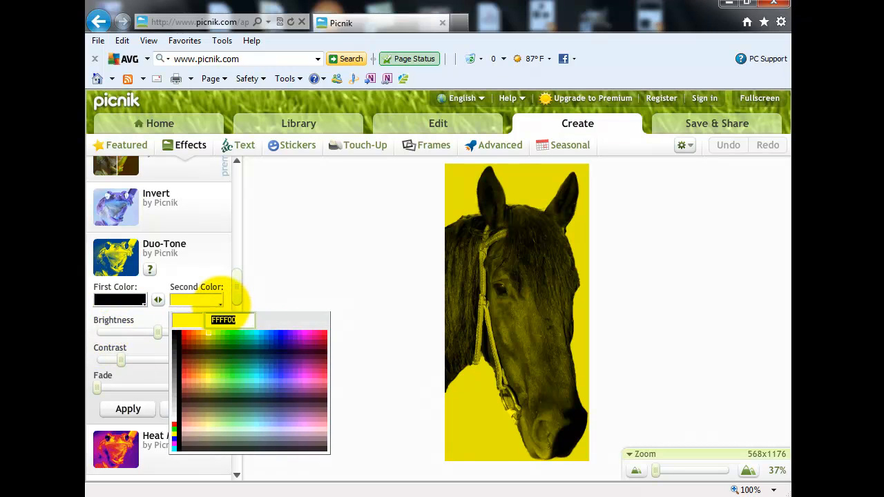
{"action": "left_click", "coordinate": [173, 423]}
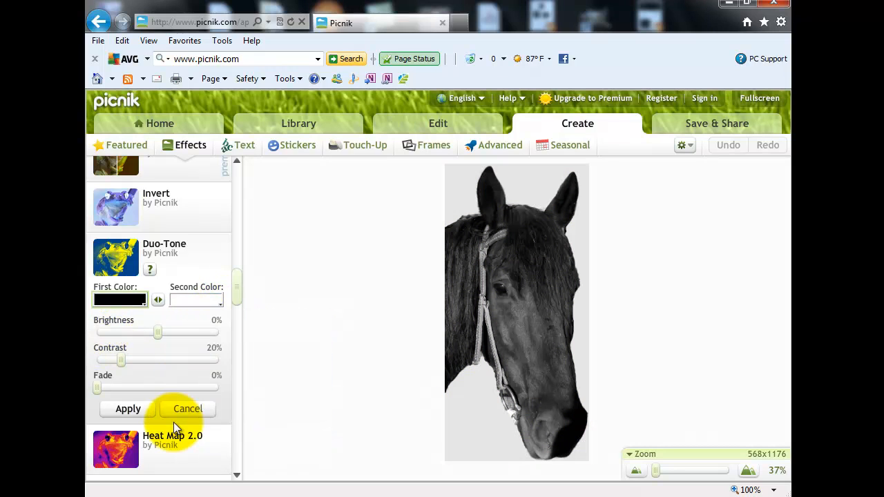
Try swapping the first and second Duo-Tone colors and switch them back.
{"action": "left_click", "coordinate": [157, 300]}
{"action": "left_click", "coordinate": [160, 300]}
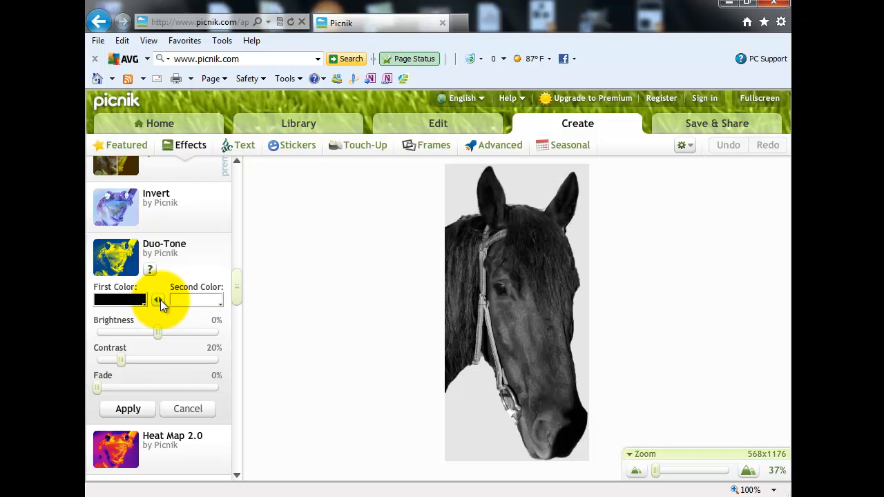
{"action": "left_click", "coordinate": [157, 300]}
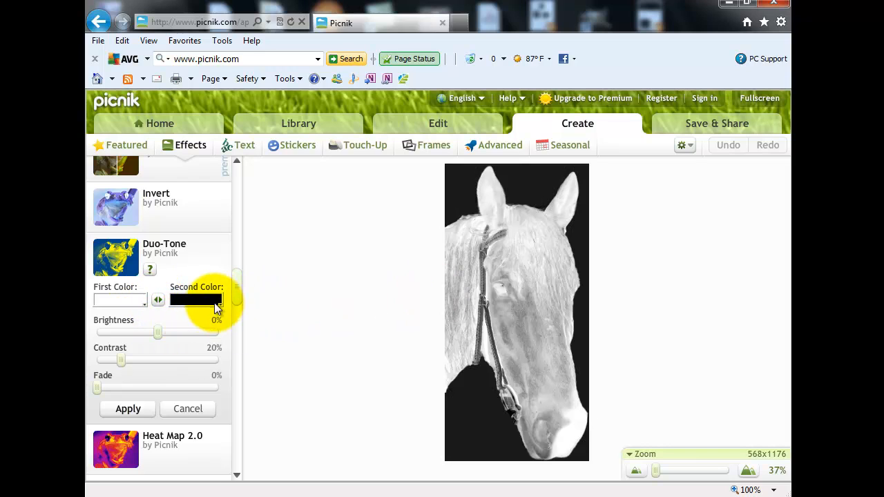
{"action": "left_click", "coordinate": [161, 301]}
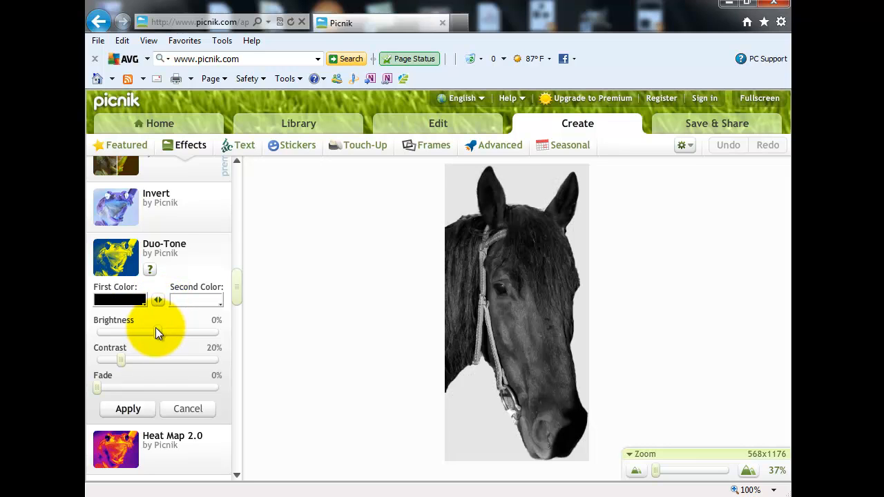
Set the Duo-Tone brightness to 41% and the contrast to 80%.
{"action": "left_click_drag", "start_coordinate": [157, 331], "coordinate": [184, 335]}
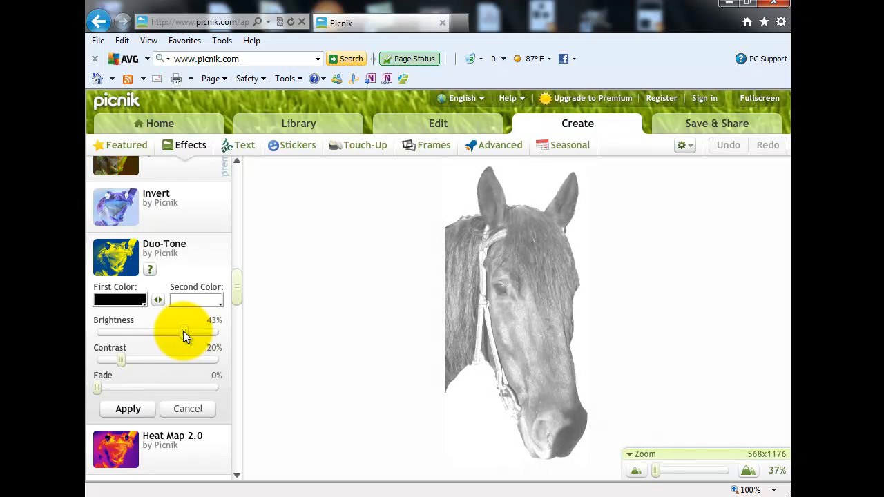
{"action": "left_click_drag", "start_coordinate": [121, 360], "coordinate": [197, 359]}
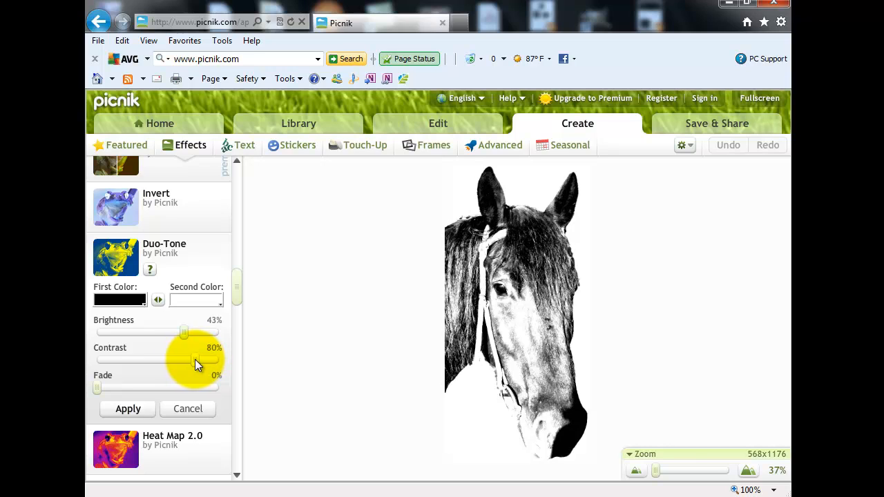
{"action": "left_click_drag", "start_coordinate": [194, 360], "coordinate": [192, 359]}
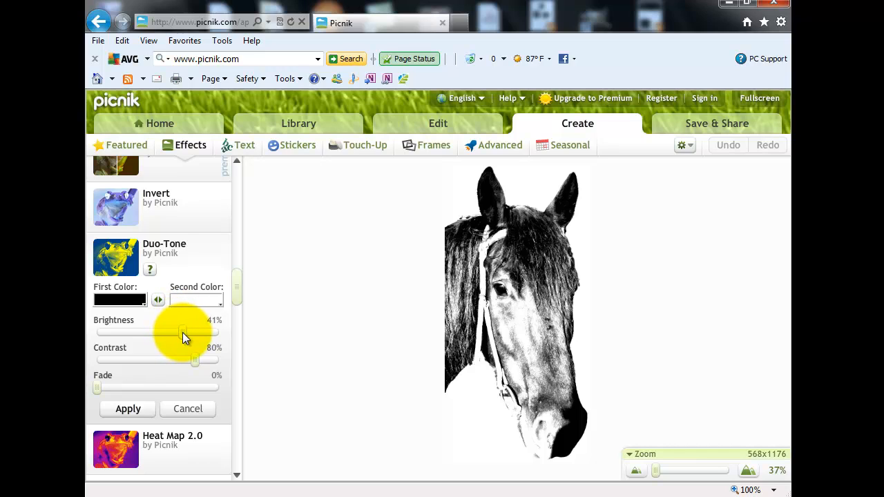
Swap the Duo-Tone colors to white first and black second, and apply the effect before going to save the photo.
{"action": "left_click", "coordinate": [158, 301]}
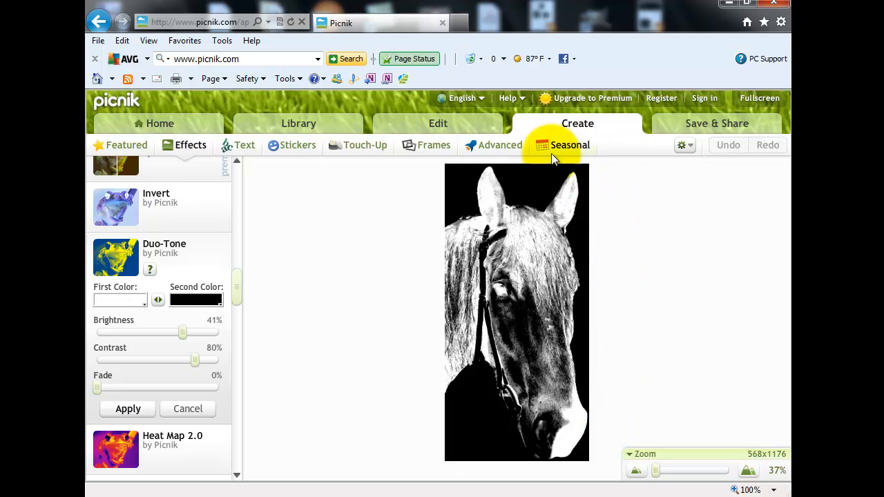
{"action": "left_click", "coordinate": [717, 127]}
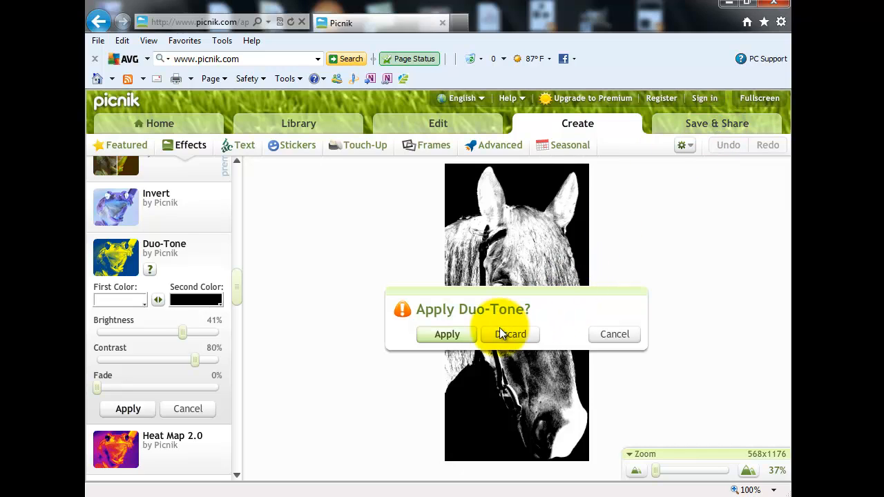
{"action": "left_click", "coordinate": [447, 335]}
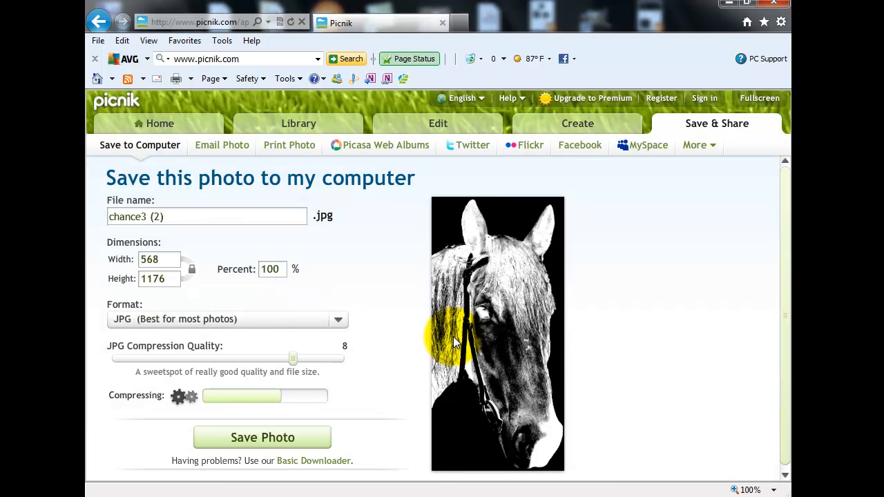
Rename the photo chance3negative (2) and save it as a JPG in the Training folder.
{"action": "left_click", "coordinate": [145, 218]}
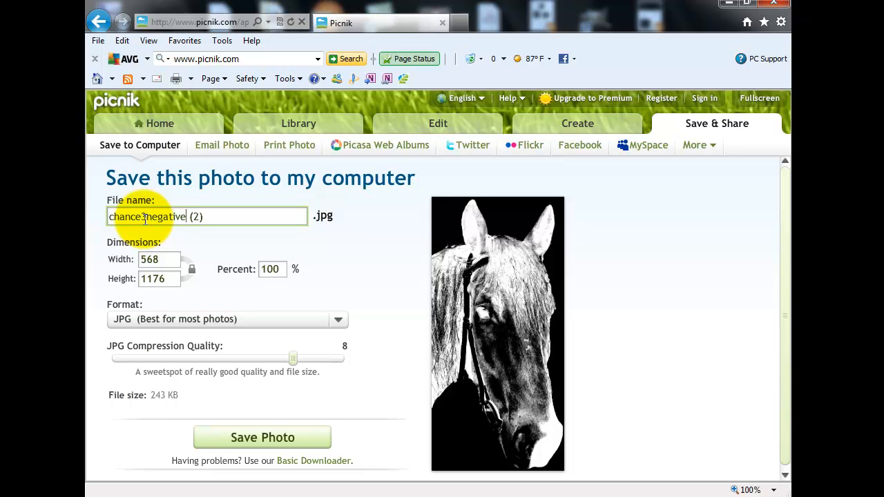
{"action": "left_click", "coordinate": [279, 436]}
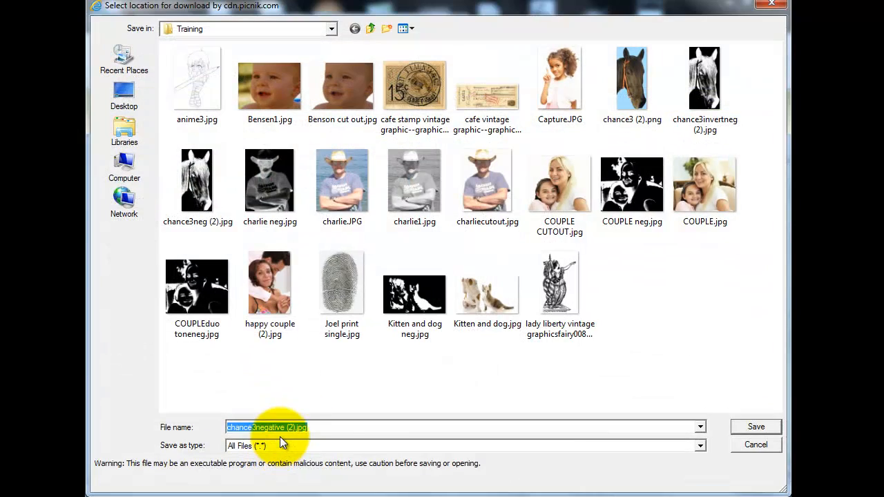
{"action": "left_click", "coordinate": [757, 428]}
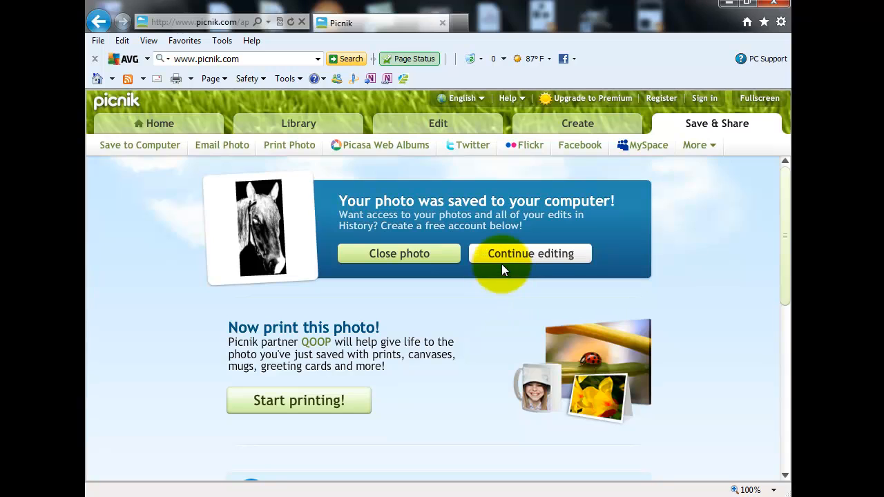
Continue editing the saved photo, undo its Duo-Tone effect and return to the creative effects.
{"action": "left_click", "coordinate": [500, 255]}
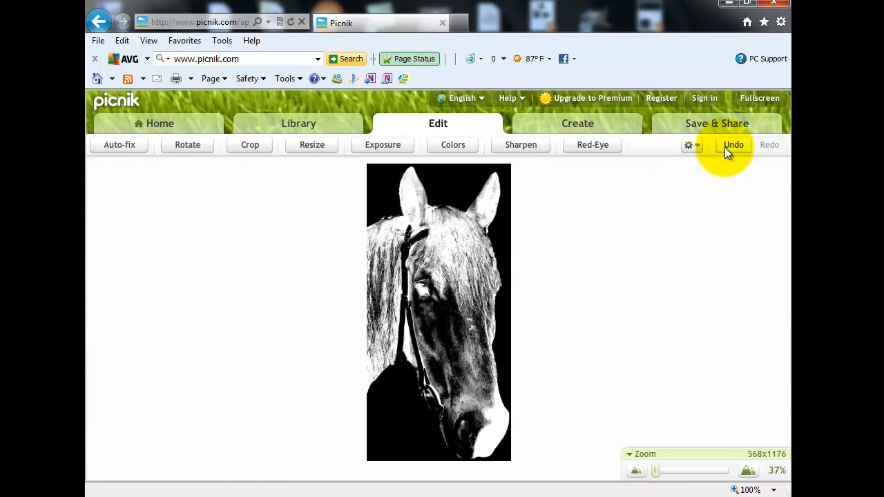
{"action": "left_click", "coordinate": [727, 146]}
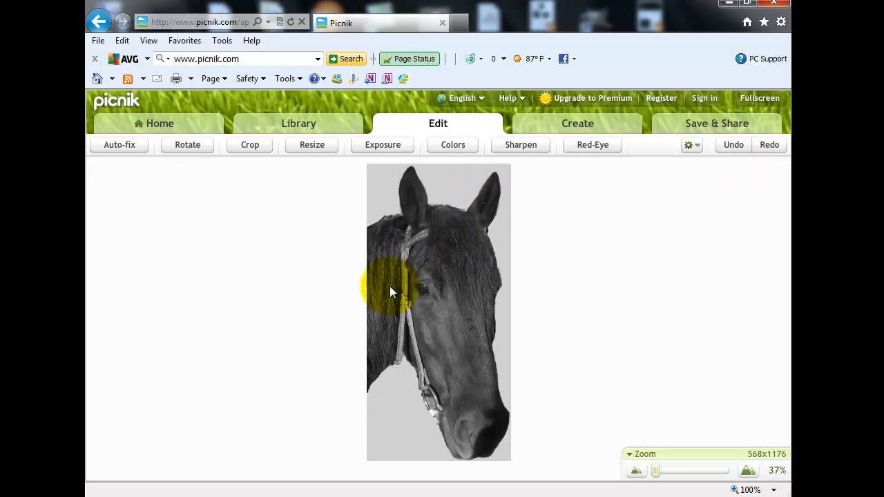
{"action": "left_click", "coordinate": [582, 125]}
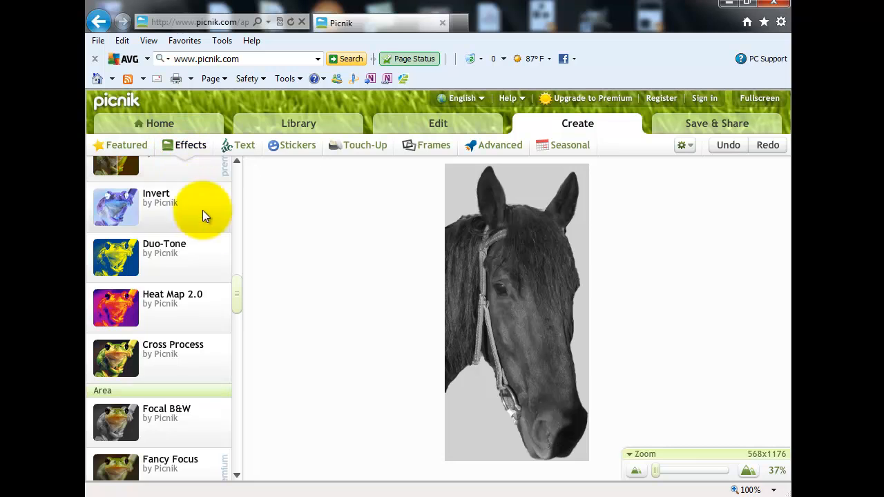
Add the Adjustable Threshold effect from the Sandbox Effects to the grayscale horse photo.
{"action": "left_click_drag", "start_coordinate": [236, 295], "coordinate": [240, 413]}
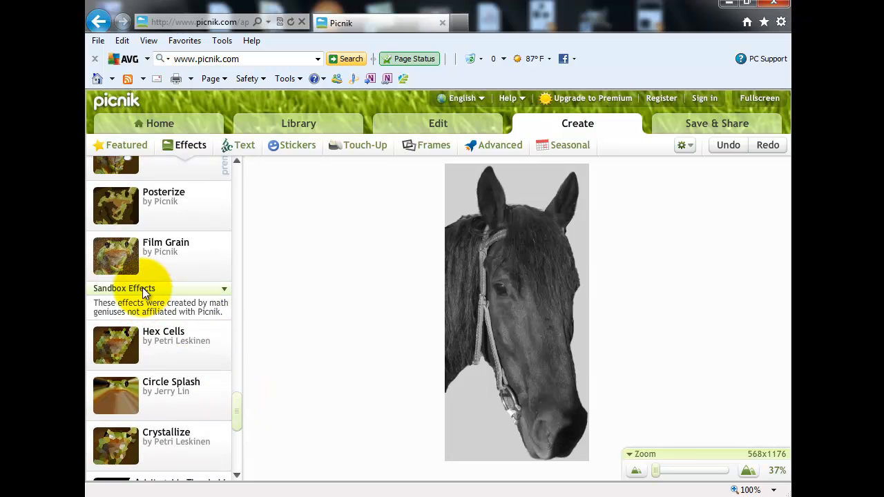
{"action": "left_click", "coordinate": [226, 290]}
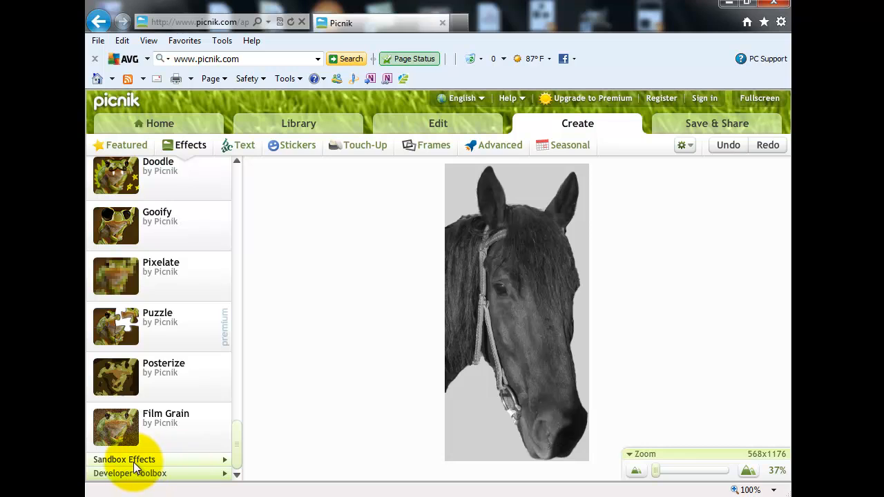
{"action": "left_click", "coordinate": [226, 459]}
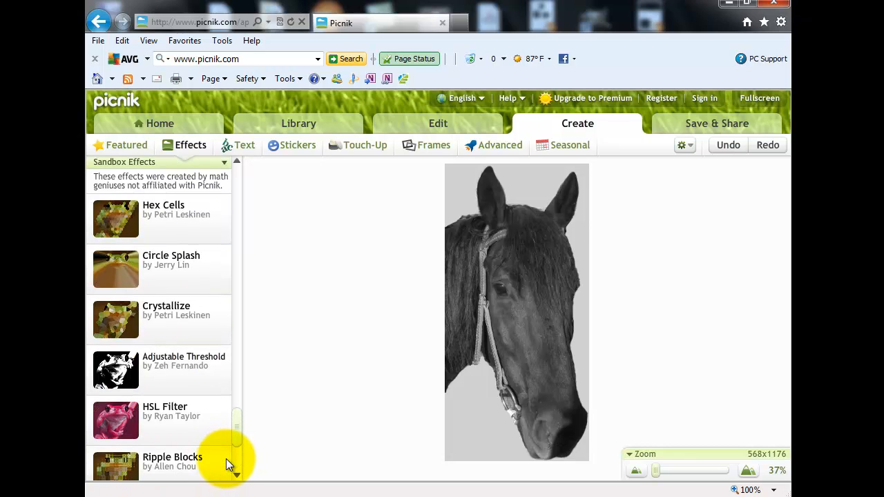
{"action": "left_click_drag", "start_coordinate": [238, 422], "coordinate": [237, 416]}
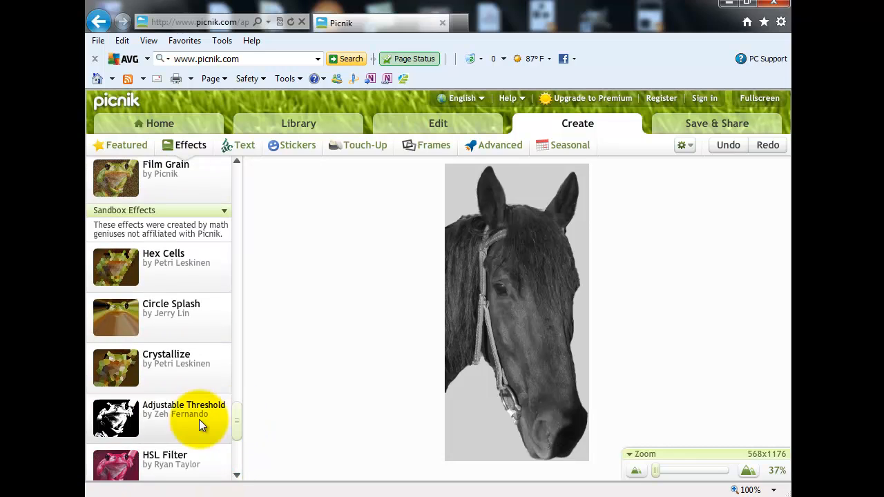
{"action": "left_click", "coordinate": [119, 418]}
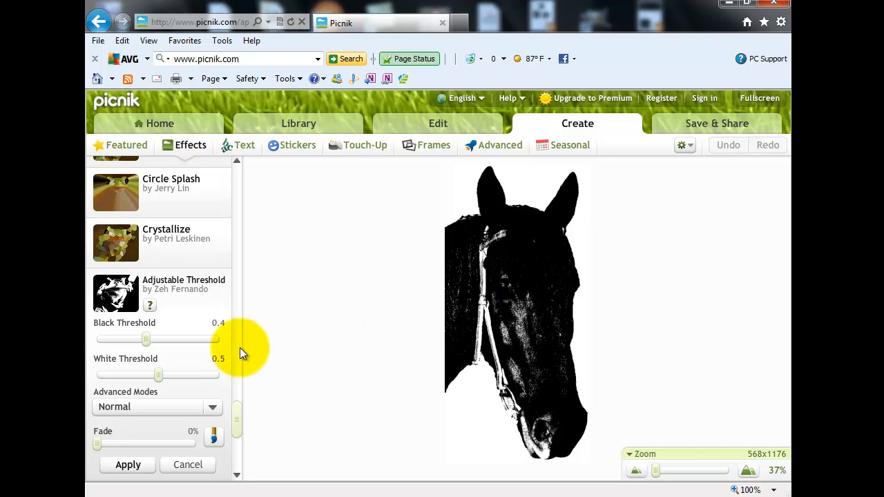
Set the black threshold to 0.74, start the Doodle effect and apply the pending Adjustable Threshold.
{"action": "left_click_drag", "start_coordinate": [141, 337], "coordinate": [192, 346]}
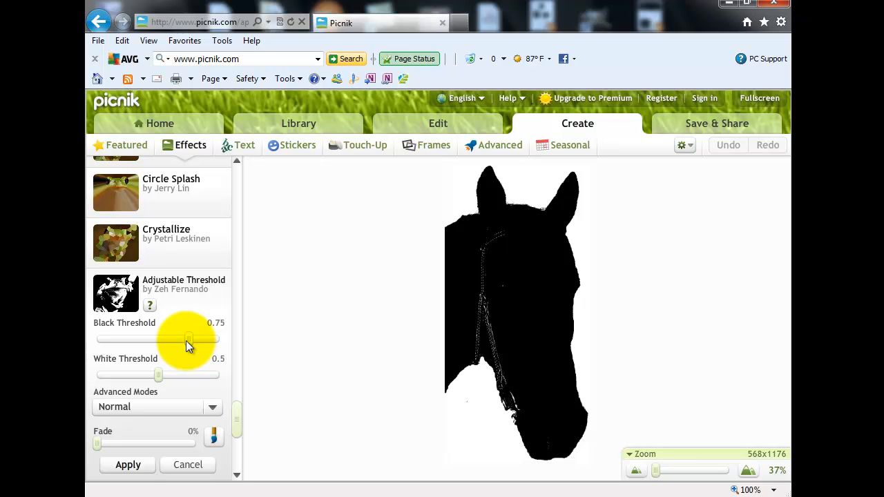
{"action": "mouse_move", "coordinate": [188, 340]}
{"action": "left_mouse_down"}
{"action": "mouse_move", "coordinate": [118, 339]}
{"action": "mouse_move", "coordinate": [184, 337]}
{"action": "left_mouse_up"}
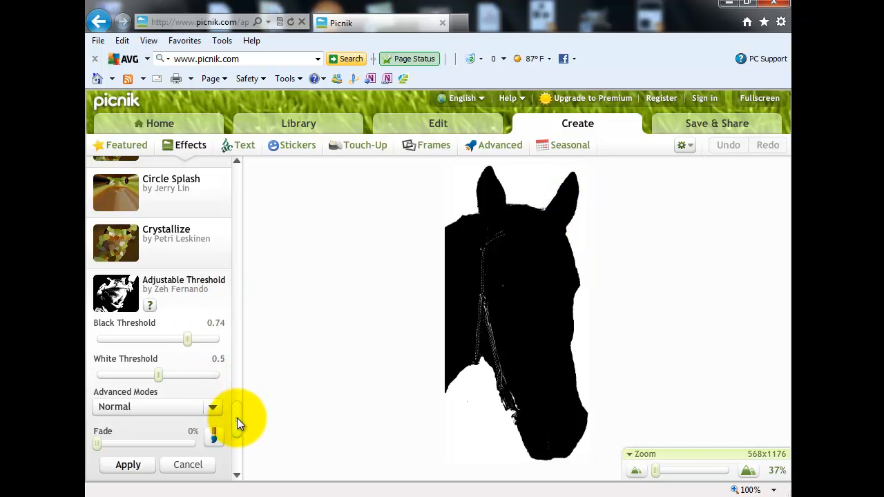
{"action": "left_click_drag", "start_coordinate": [237, 418], "coordinate": [231, 361]}
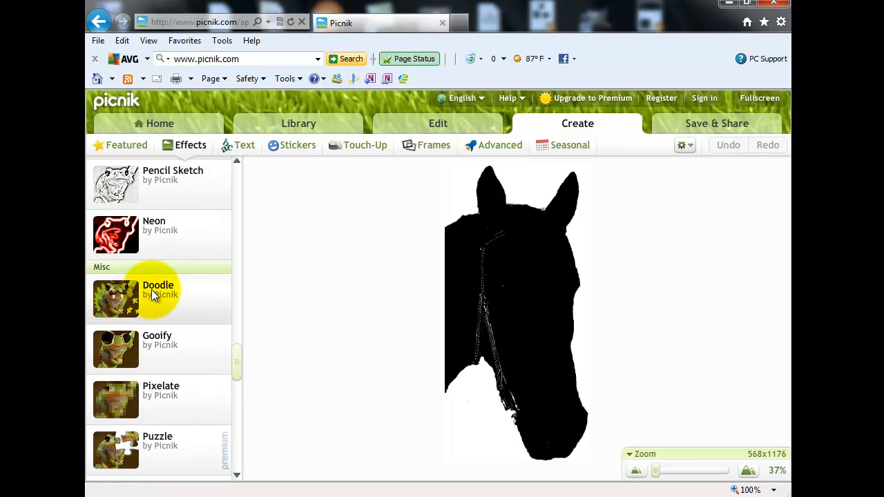
{"action": "left_click", "coordinate": [116, 295]}
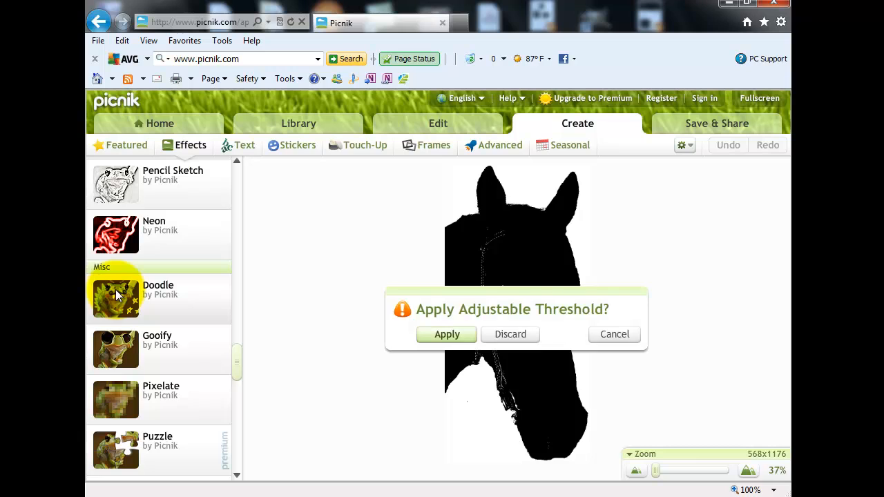
{"action": "left_click", "coordinate": [448, 334]}
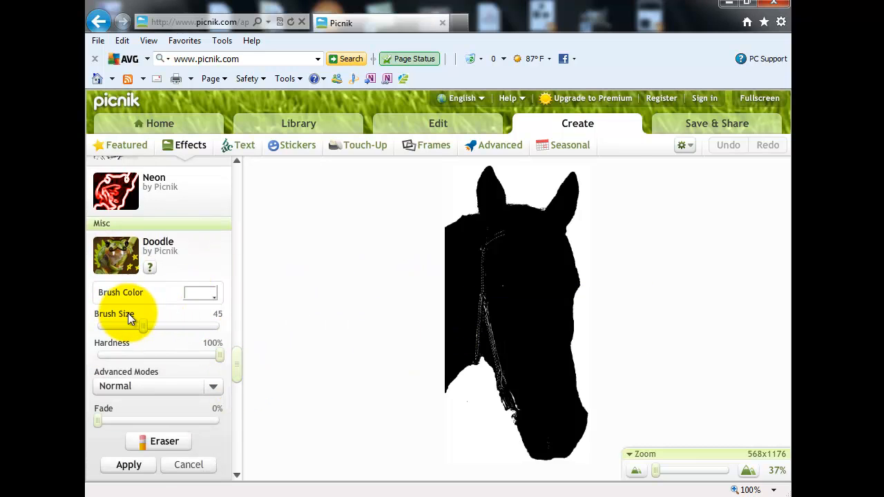
Paint over the white bridle lines on the horse's head with a black Doodle brush of size 47.
{"action": "mouse_move", "coordinate": [145, 324]}
{"action": "left_mouse_down"}
{"action": "mouse_move", "coordinate": [193, 327]}
{"action": "mouse_move", "coordinate": [139, 330]}
{"action": "left_mouse_up"}
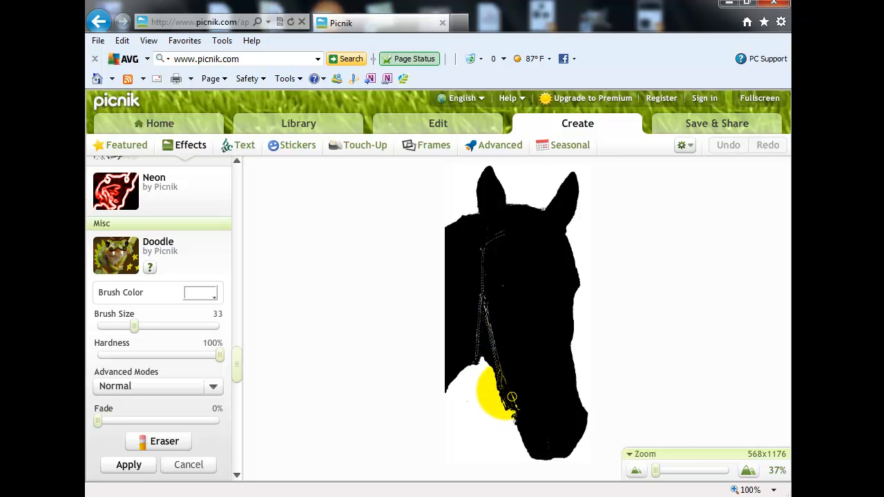
{"action": "left_click", "coordinate": [213, 296]}
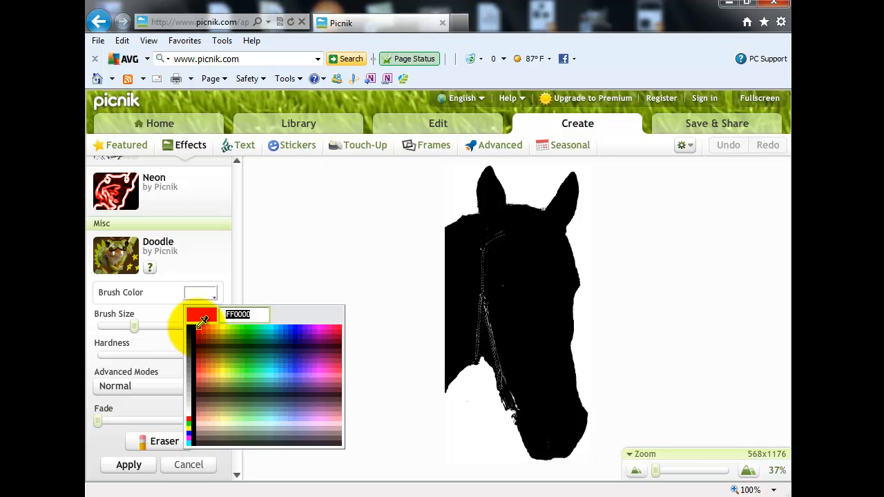
{"action": "left_click", "coordinate": [202, 320]}
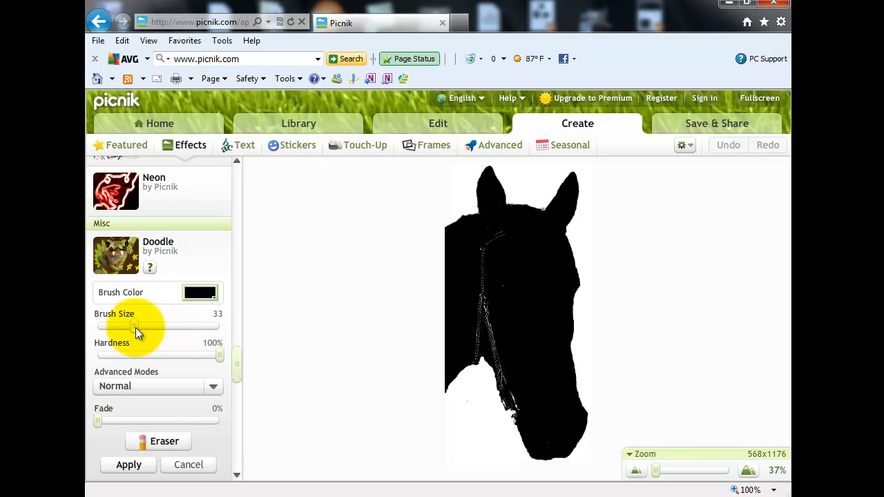
{"action": "mouse_move", "coordinate": [135, 327]}
{"action": "left_mouse_down"}
{"action": "mouse_move", "coordinate": [176, 330]}
{"action": "mouse_move", "coordinate": [147, 332]}
{"action": "left_mouse_up"}
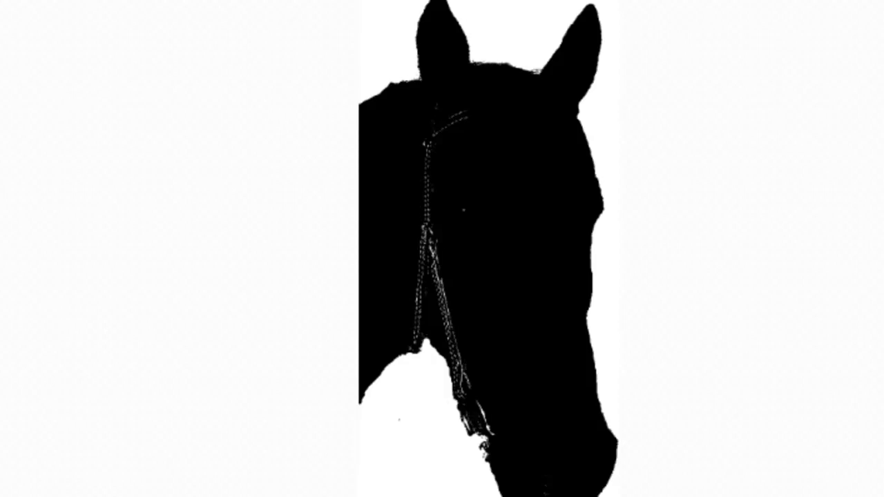
{"action": "mouse_move", "coordinate": [435, 123]}
{"action": "left_mouse_down"}
{"action": "mouse_move", "coordinate": [462, 118]}
{"action": "mouse_move", "coordinate": [422, 147]}
{"action": "left_mouse_up"}
{"action": "mouse_move", "coordinate": [406, 118]}
{"action": "left_mouse_down"}
{"action": "mouse_move", "coordinate": [415, 249]}
{"action": "mouse_move", "coordinate": [393, 334]}
{"action": "left_mouse_up"}
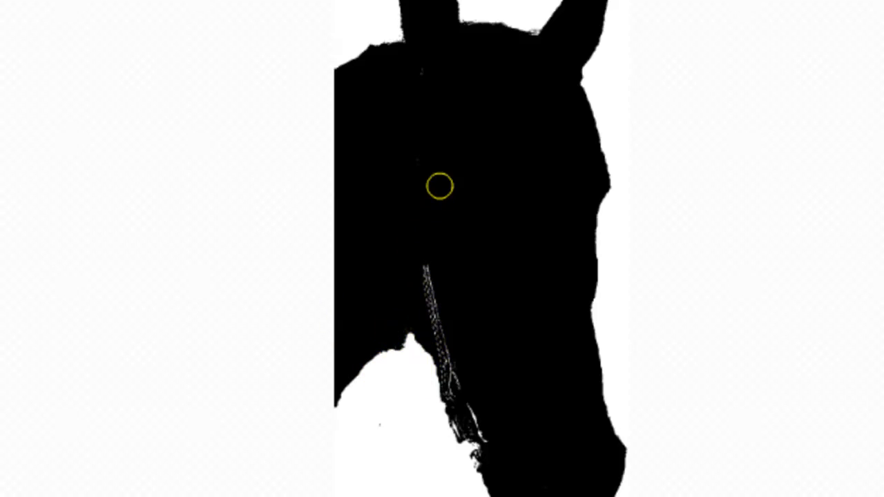
{"action": "mouse_move", "coordinate": [451, 203]}
{"action": "left_mouse_down"}
{"action": "mouse_move", "coordinate": [426, 253]}
{"action": "mouse_move", "coordinate": [446, 318]}
{"action": "mouse_move", "coordinate": [429, 296]}
{"action": "mouse_move", "coordinate": [449, 324]}
{"action": "mouse_move", "coordinate": [455, 395]}
{"action": "mouse_move", "coordinate": [450, 349]}
{"action": "mouse_move", "coordinate": [497, 446]}
{"action": "mouse_move", "coordinate": [477, 438]}
{"action": "mouse_move", "coordinate": [492, 465]}
{"action": "mouse_move", "coordinate": [489, 439]}
{"action": "left_mouse_up"}
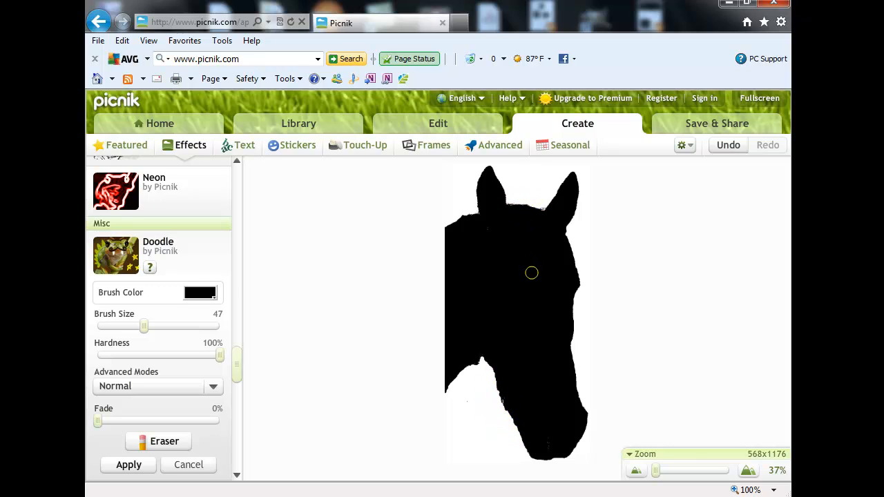
Paint the inside of the horse silhouette white with the Doodle brush, leaving a black outline around the head and ears.
{"action": "left_click", "coordinate": [214, 297]}
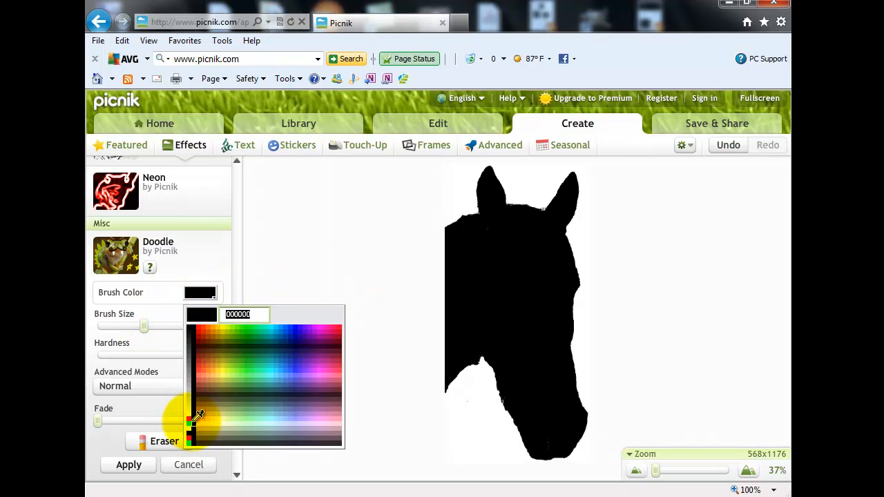
{"action": "left_click", "coordinate": [196, 409]}
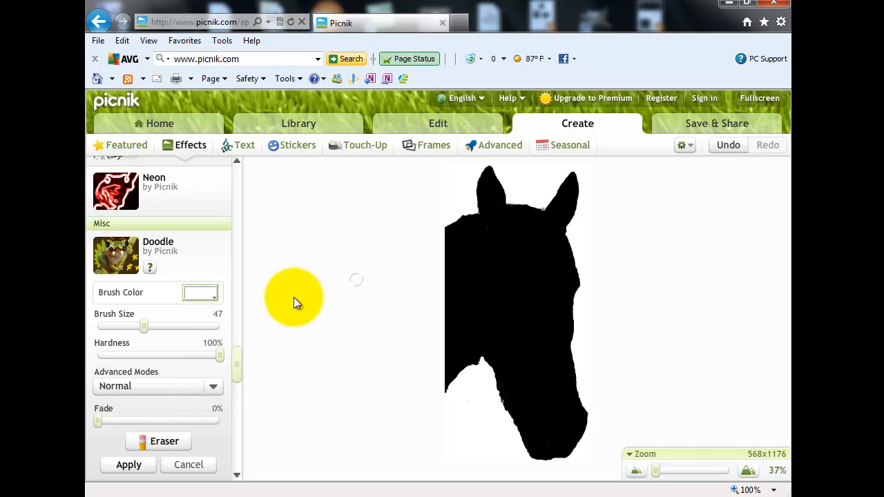
{"action": "left_click_drag", "start_coordinate": [142, 323], "coordinate": [129, 324]}
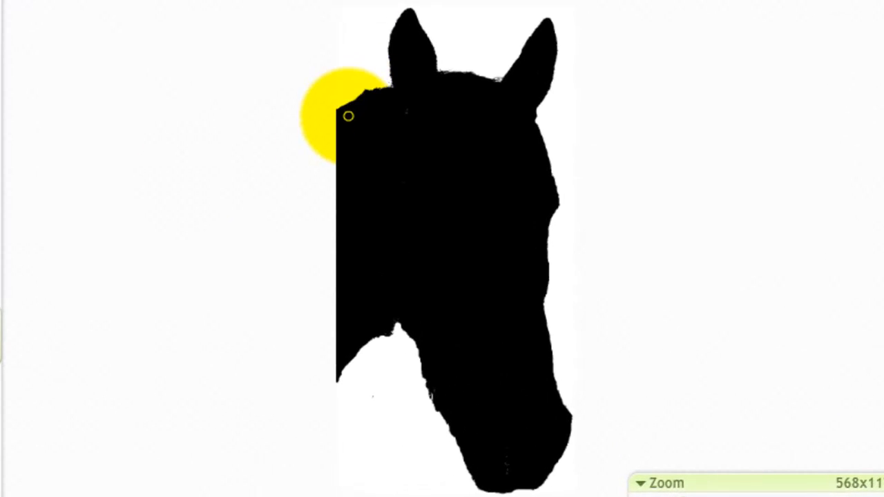
{"action": "mouse_move", "coordinate": [350, 120]}
{"action": "left_mouse_down"}
{"action": "mouse_move", "coordinate": [391, 105]}
{"action": "mouse_move", "coordinate": [409, 86]}
{"action": "mouse_move", "coordinate": [407, 32]}
{"action": "mouse_move", "coordinate": [431, 88]}
{"action": "mouse_move", "coordinate": [504, 98]}
{"action": "mouse_move", "coordinate": [543, 45]}
{"action": "mouse_move", "coordinate": [546, 75]}
{"action": "mouse_move", "coordinate": [517, 119]}
{"action": "mouse_move", "coordinate": [542, 203]}
{"action": "left_mouse_up"}
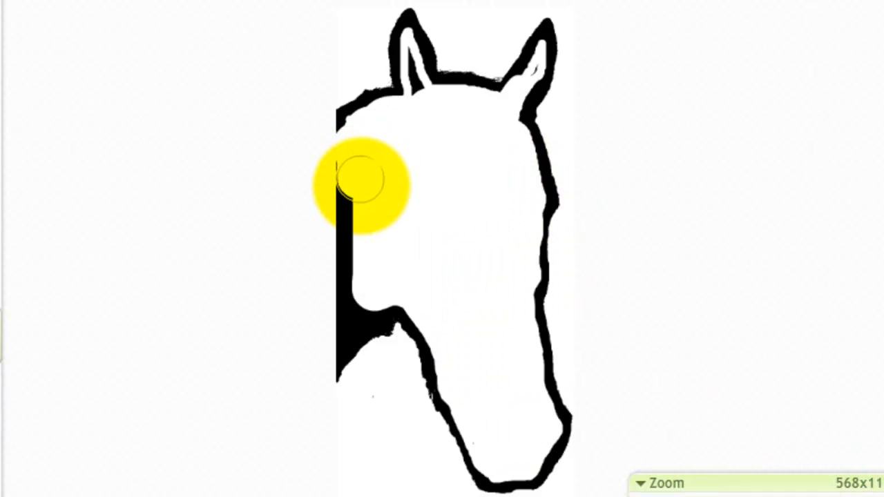
{"action": "left_click_drag", "start_coordinate": [361, 178], "coordinate": [365, 306]}
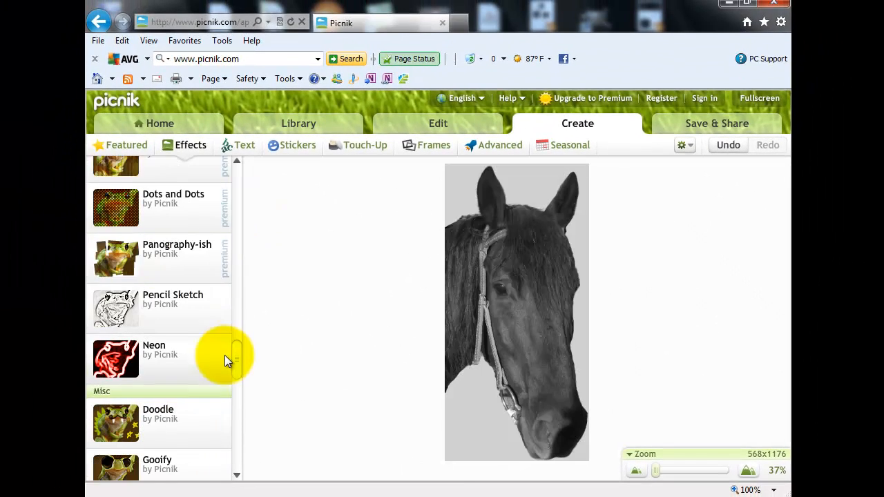
Apply Adjustable Threshold to the grayscale horse photo with a black threshold of 0.28 and a white threshold of 0.35 in Normal mode.
{"action": "left_click_drag", "start_coordinate": [236, 360], "coordinate": [246, 426]}
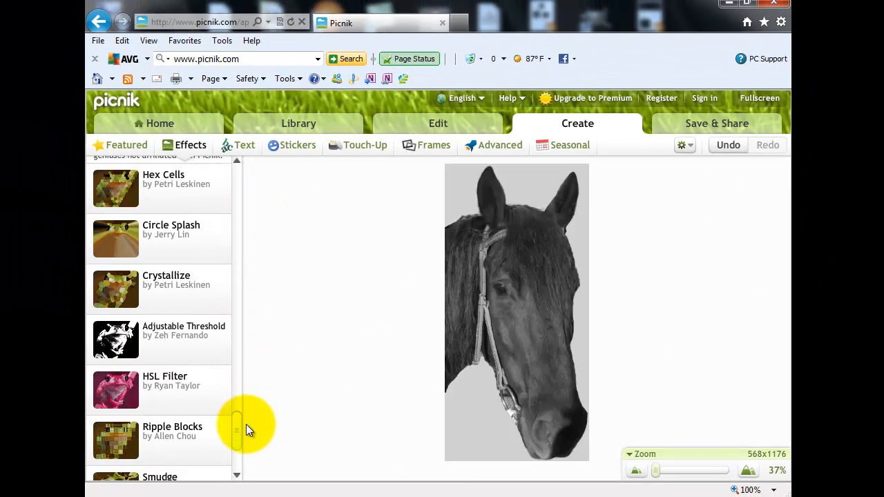
{"action": "left_click", "coordinate": [117, 339]}
{"action": "mouse_move", "coordinate": [146, 339]}
{"action": "left_mouse_down"}
{"action": "mouse_move", "coordinate": [153, 339]}
{"action": "mouse_move", "coordinate": [130, 341]}
{"action": "left_mouse_up"}
{"action": "left_click_drag", "start_coordinate": [160, 373], "coordinate": [142, 376]}
{"action": "left_click_drag", "start_coordinate": [130, 340], "coordinate": [128, 339]}
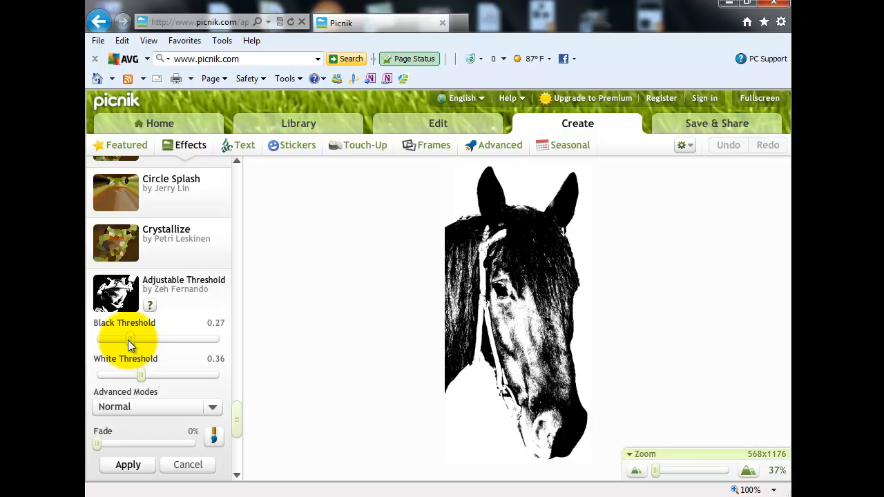
{"action": "mouse_move", "coordinate": [143, 375]}
{"action": "left_mouse_down"}
{"action": "mouse_move", "coordinate": [153, 374]}
{"action": "mouse_move", "coordinate": [112, 376]}
{"action": "mouse_move", "coordinate": [168, 375]}
{"action": "mouse_move", "coordinate": [142, 375]}
{"action": "left_mouse_up"}
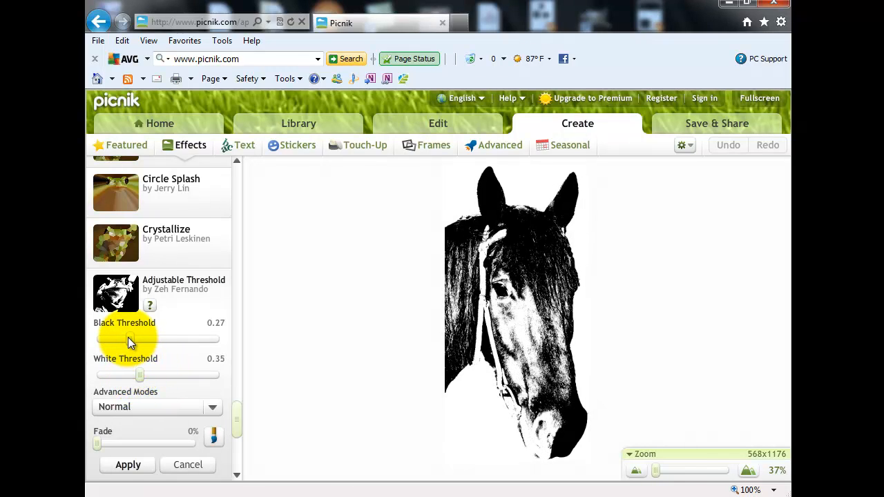
{"action": "left_click_drag", "start_coordinate": [130, 342], "coordinate": [130, 342]}
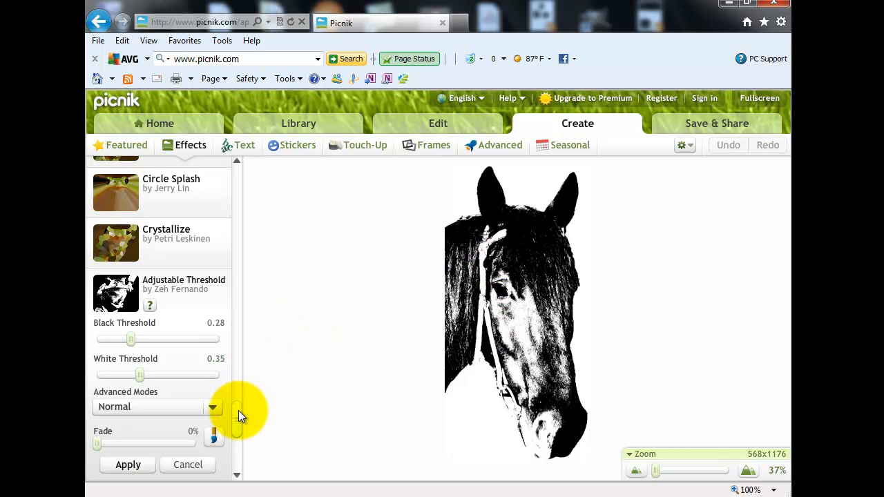
{"action": "left_click", "coordinate": [127, 467]}
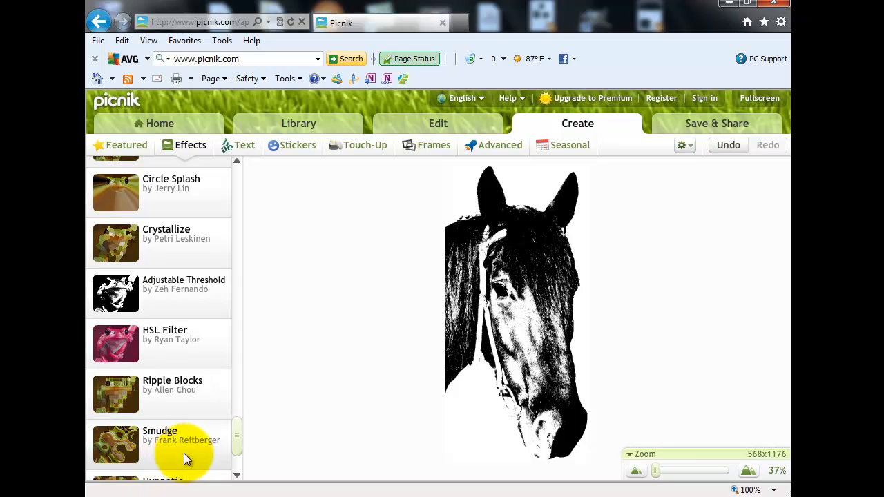
Invert the thresholded horse image to make a white-on-black negative and keep the effect.
{"action": "left_click_drag", "start_coordinate": [237, 446], "coordinate": [253, 295]}
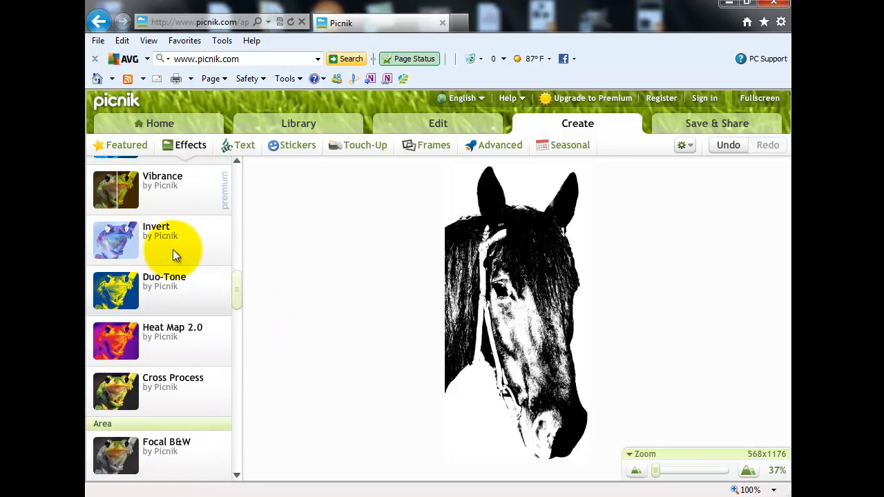
{"action": "left_click", "coordinate": [114, 245]}
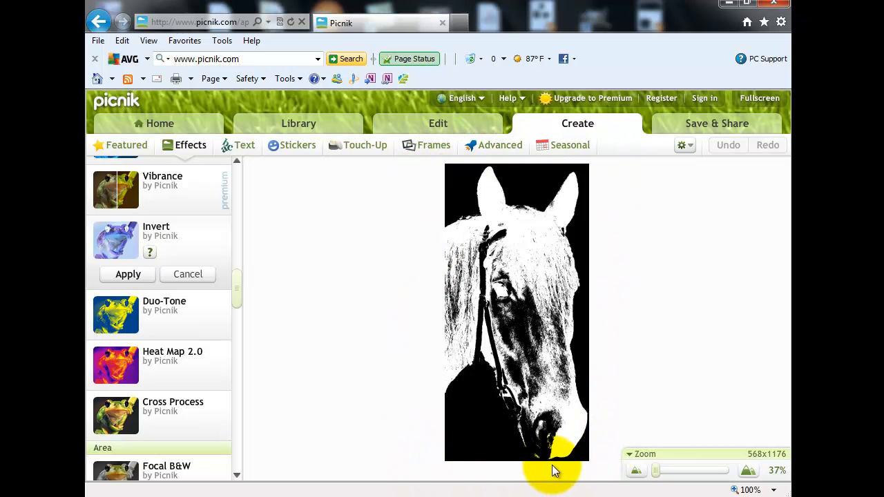
{"action": "left_click", "coordinate": [414, 147]}
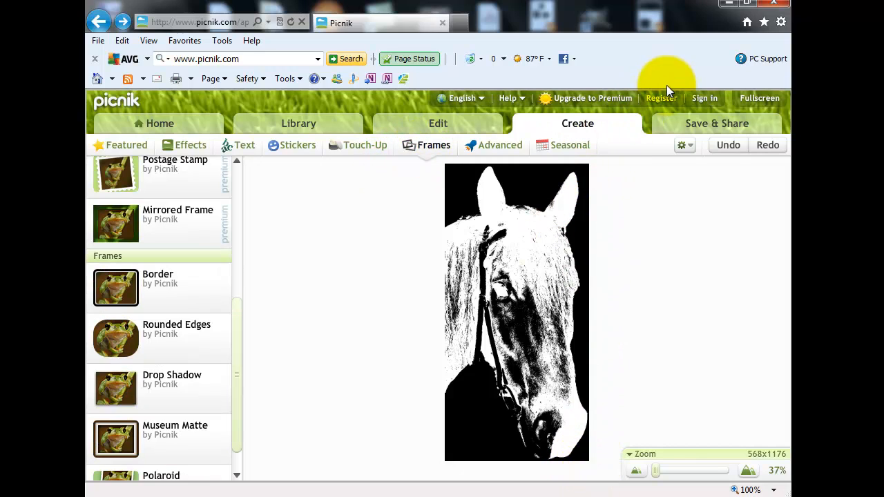
Save the inverted horse image to the computer as a JPG named "chance3 neg2(2)" in the Training folder.
{"action": "left_click", "coordinate": [693, 129]}
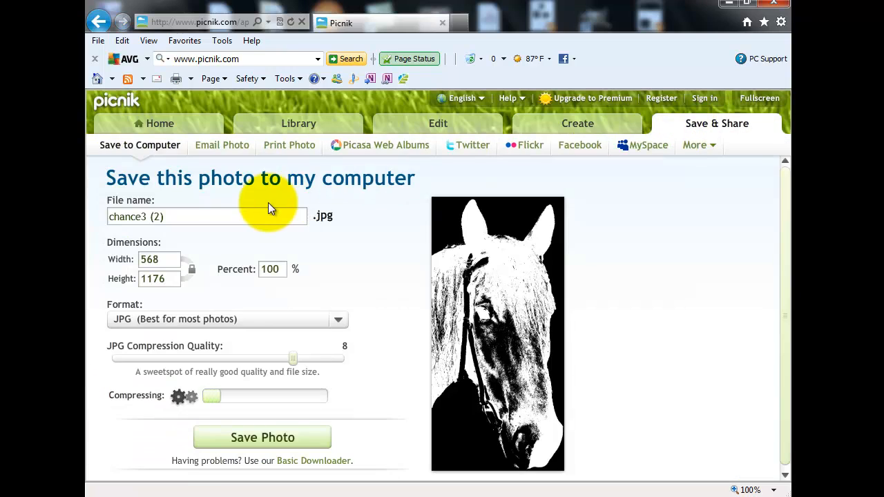
{"action": "left_click", "coordinate": [150, 216]}
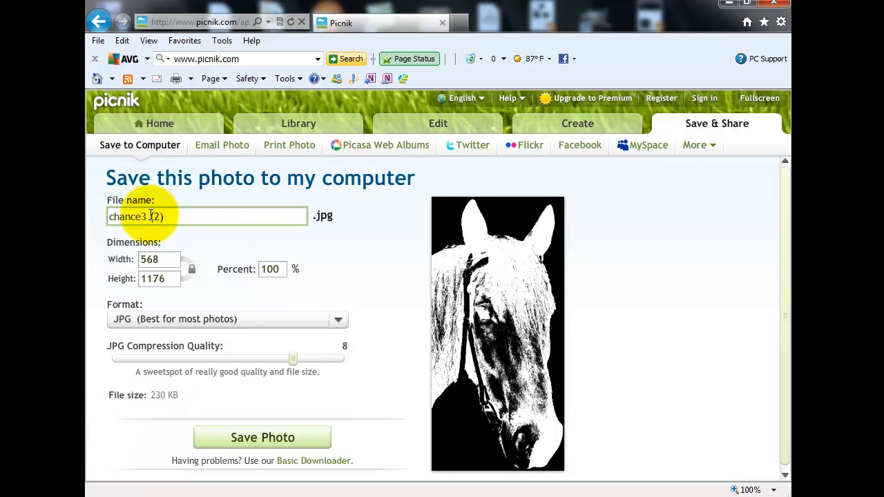
{"action": "type", "text": "heg2"}
{"action": "left_click", "coordinate": [246, 444]}
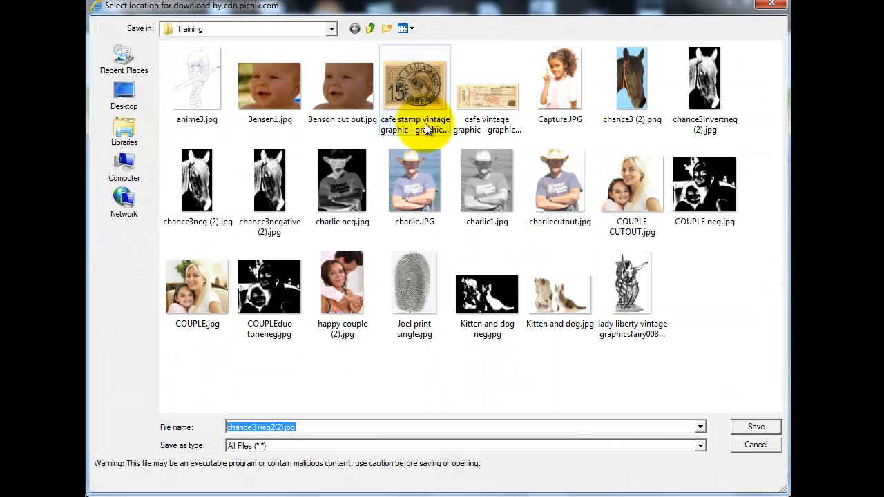
{"action": "left_click", "coordinate": [739, 428]}
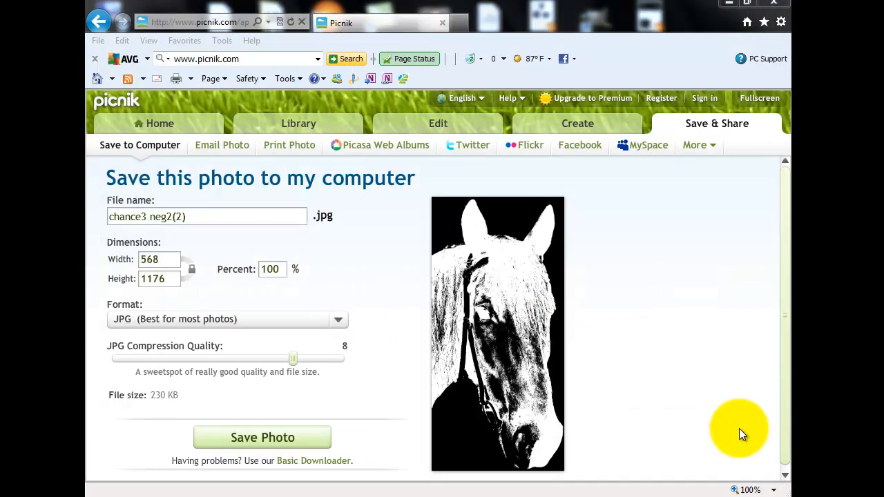